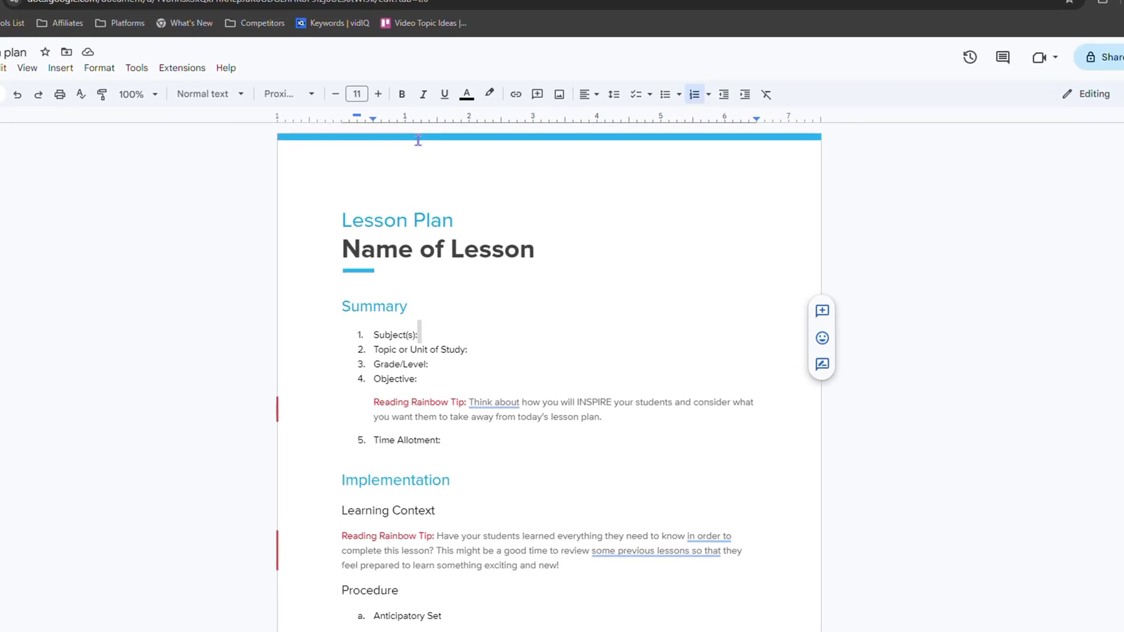
click(417, 221)
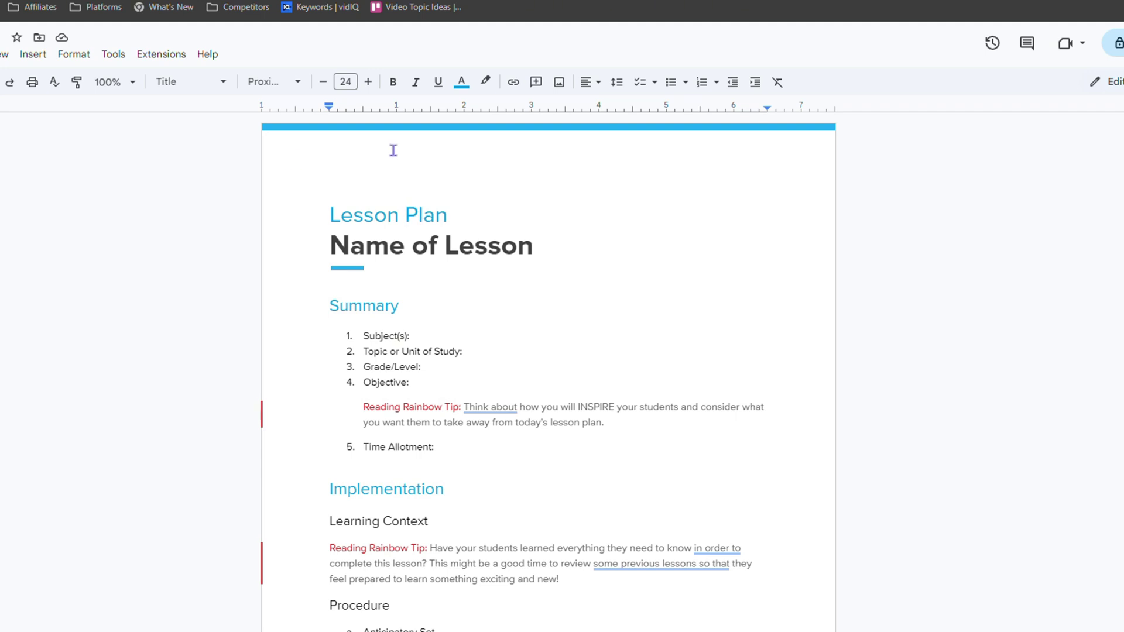
double_click(566, 126)
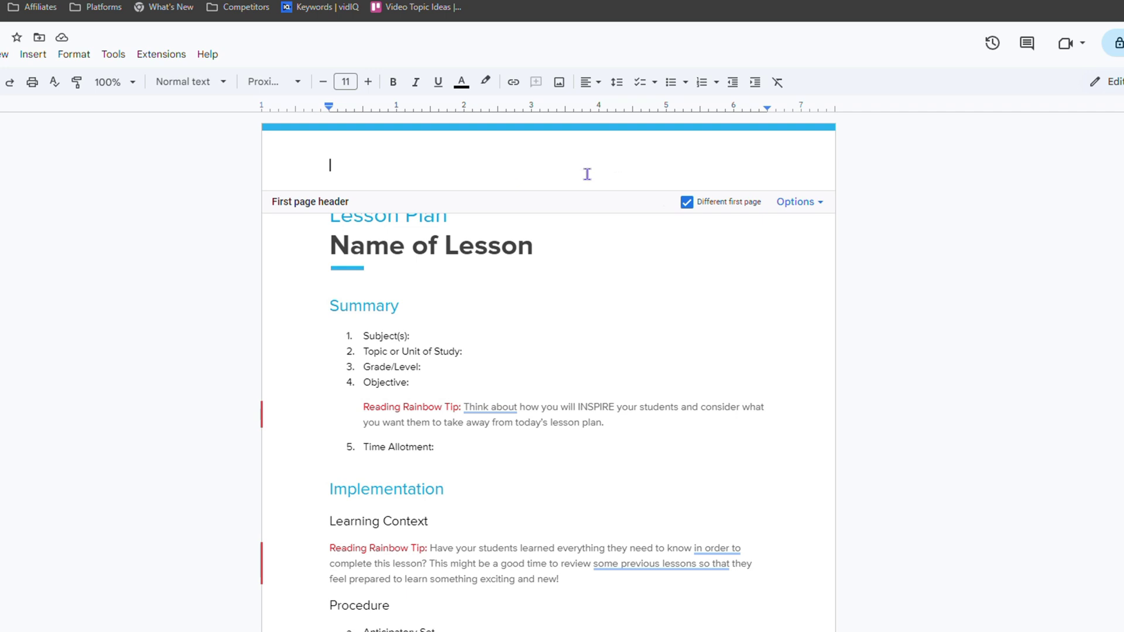
click(653, 334)
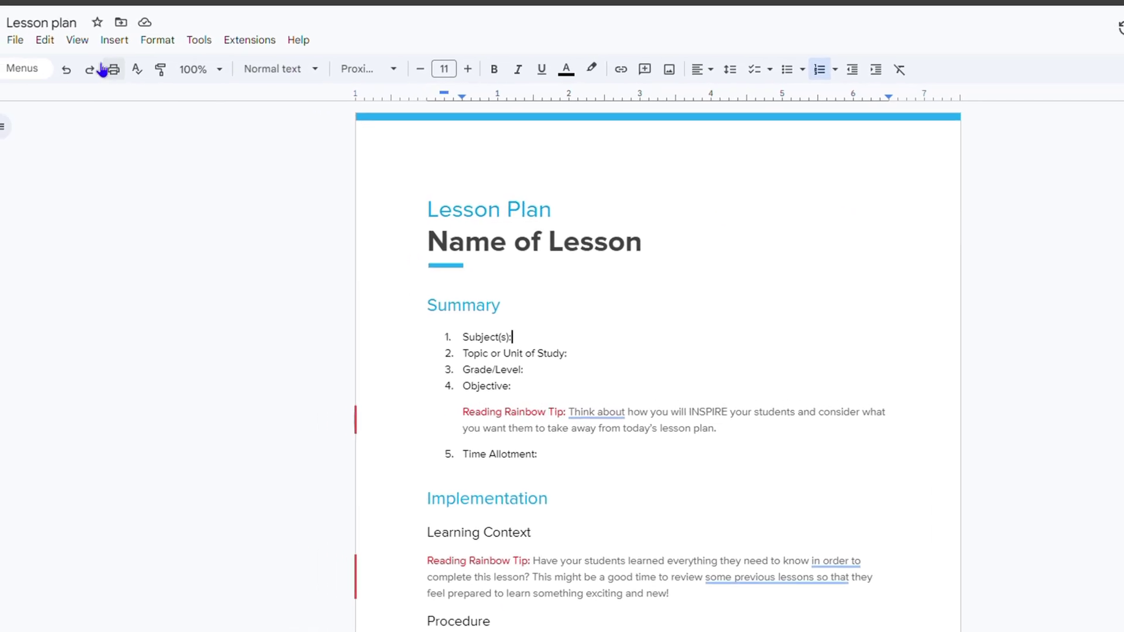
- Open the first page header for editing and right-align its empty paragraph
click(158, 33)
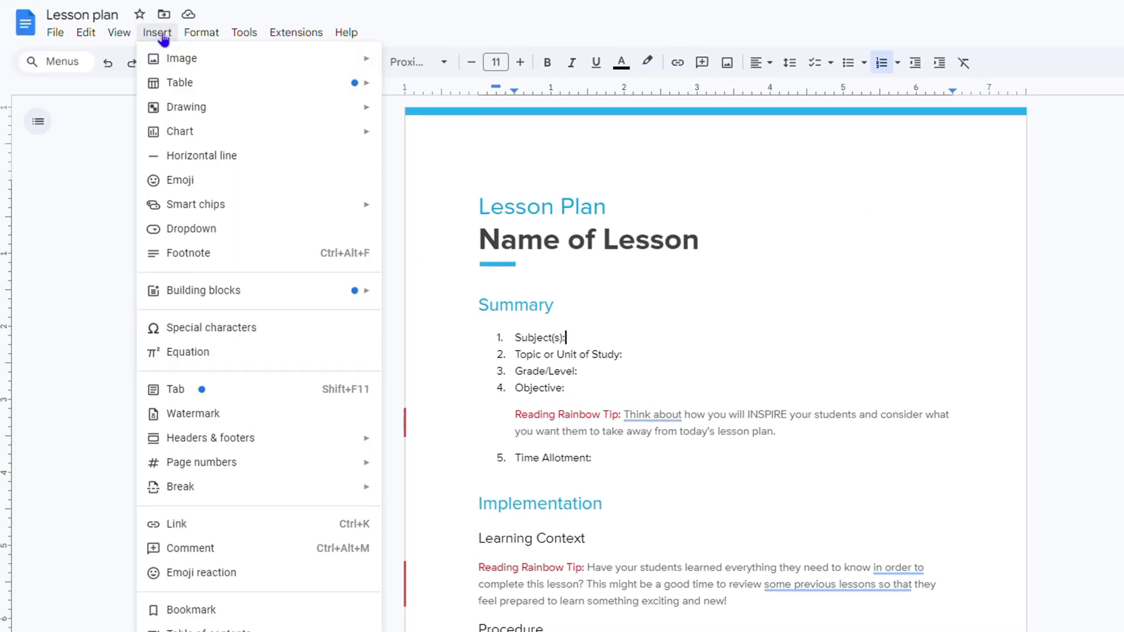
mouse_move(258, 438)
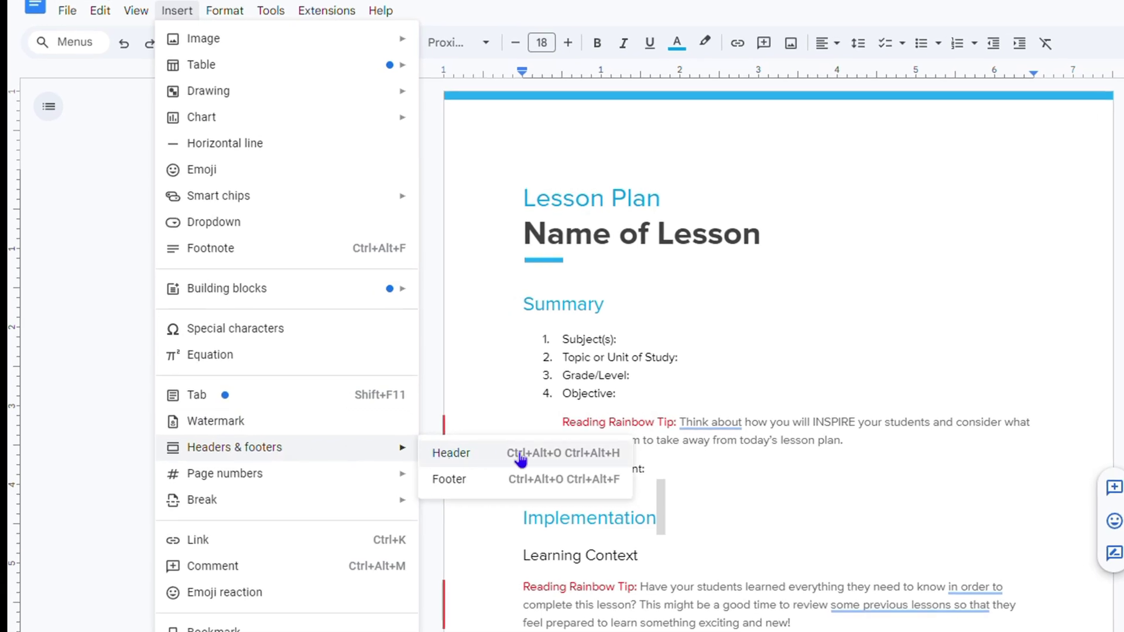
click(468, 454)
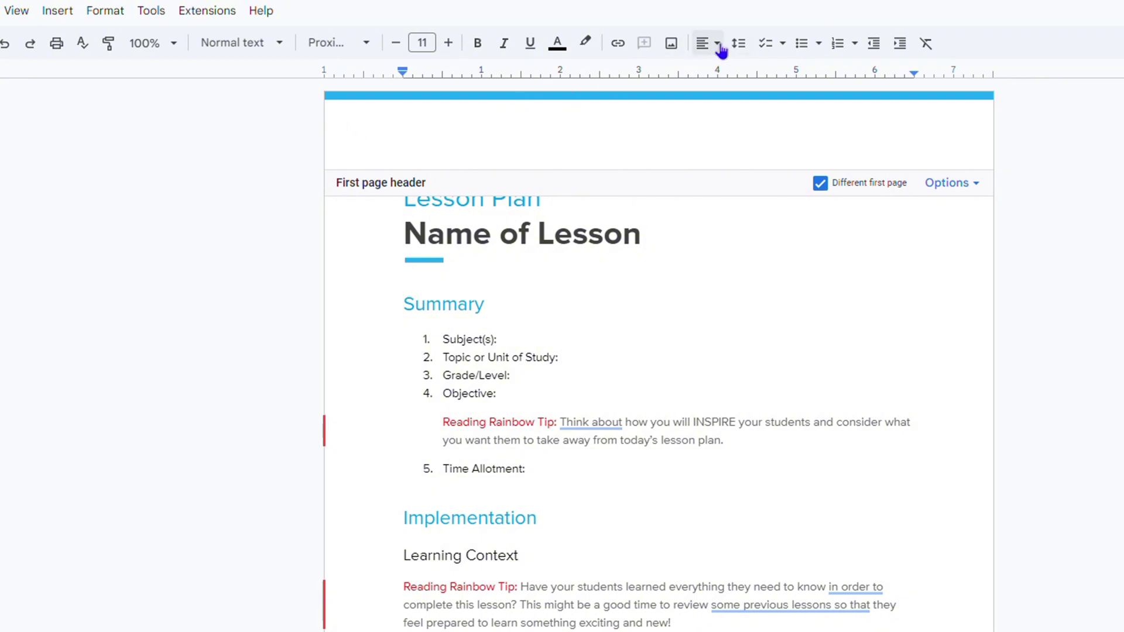
click(717, 49)
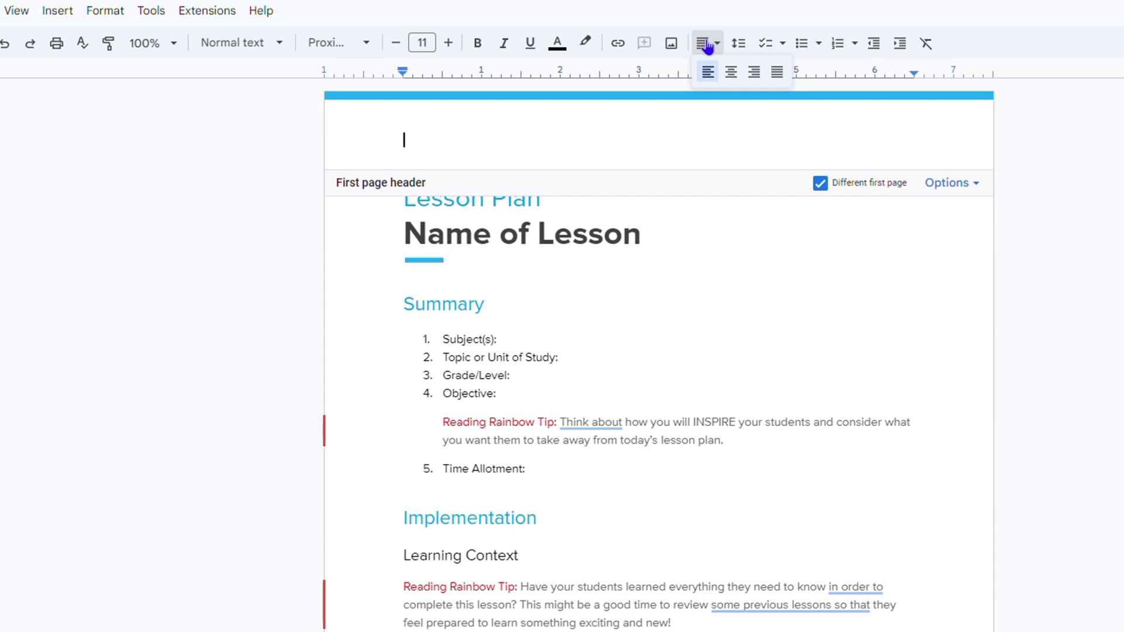
click(755, 73)
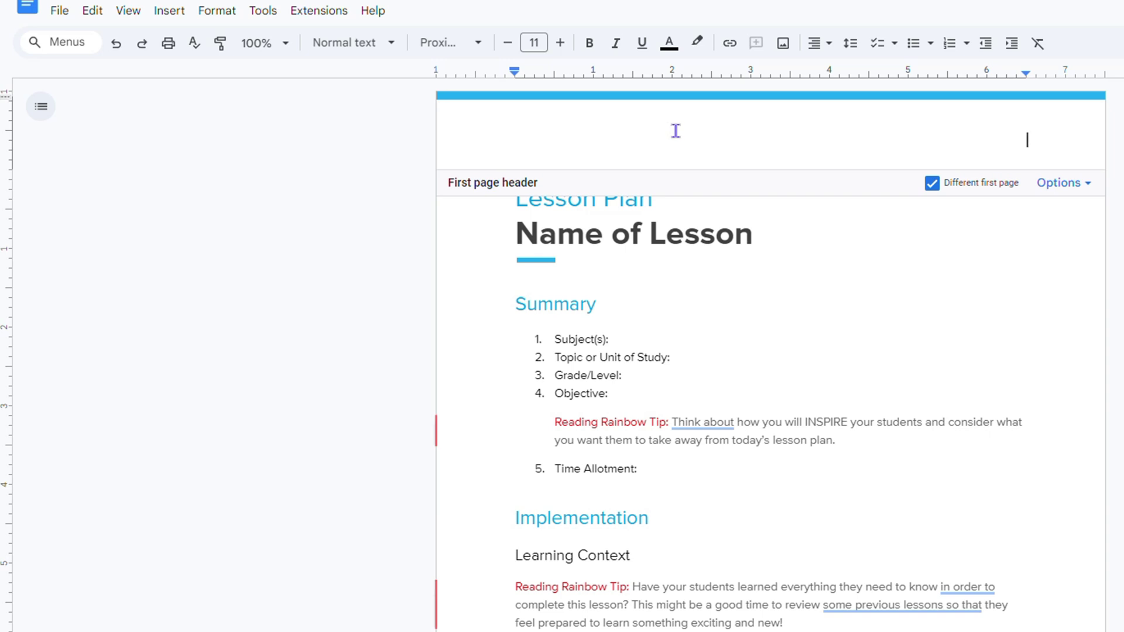
- Insert the "drew tutorial logo" image into the header from the "Drew tutoraial edit files" folder on the computer's Desktop
click(169, 11)
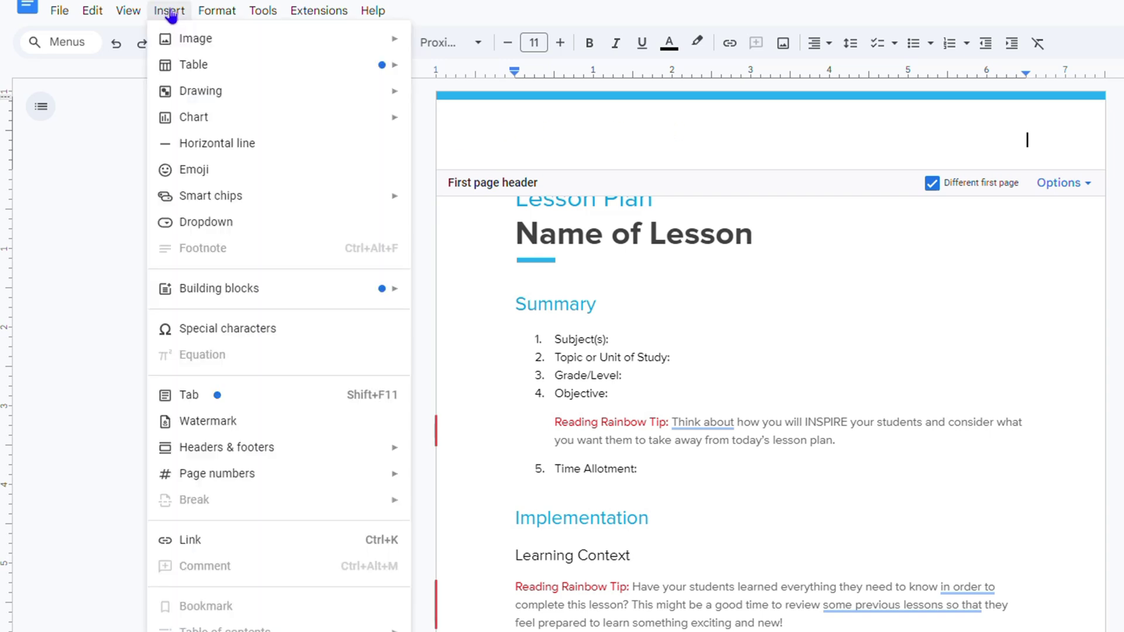
mouse_move(221, 48)
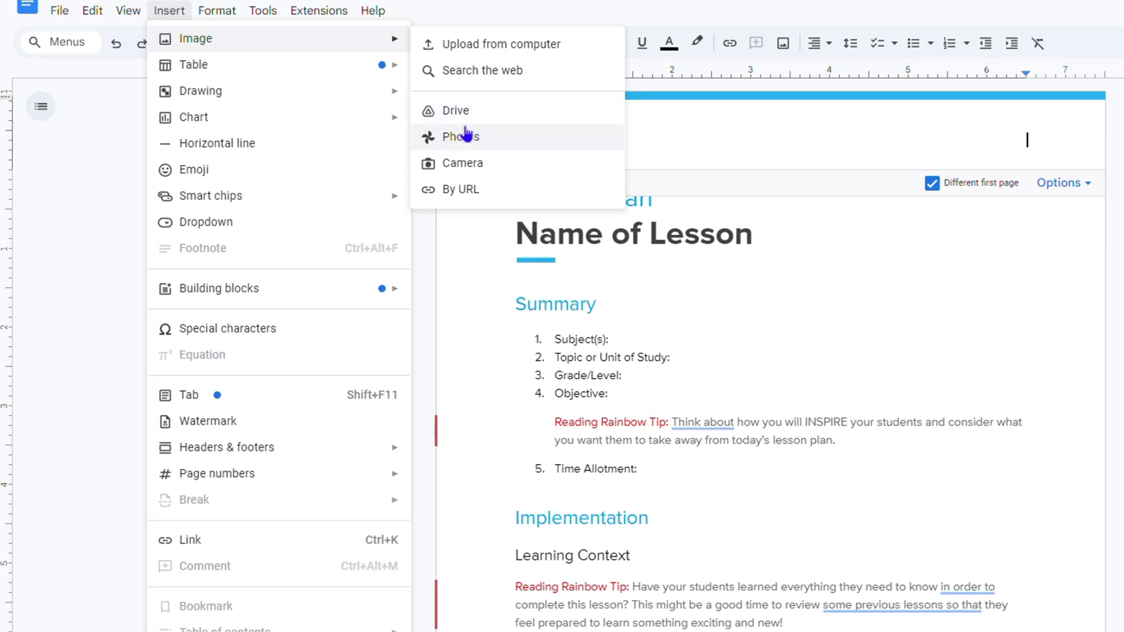
click(515, 50)
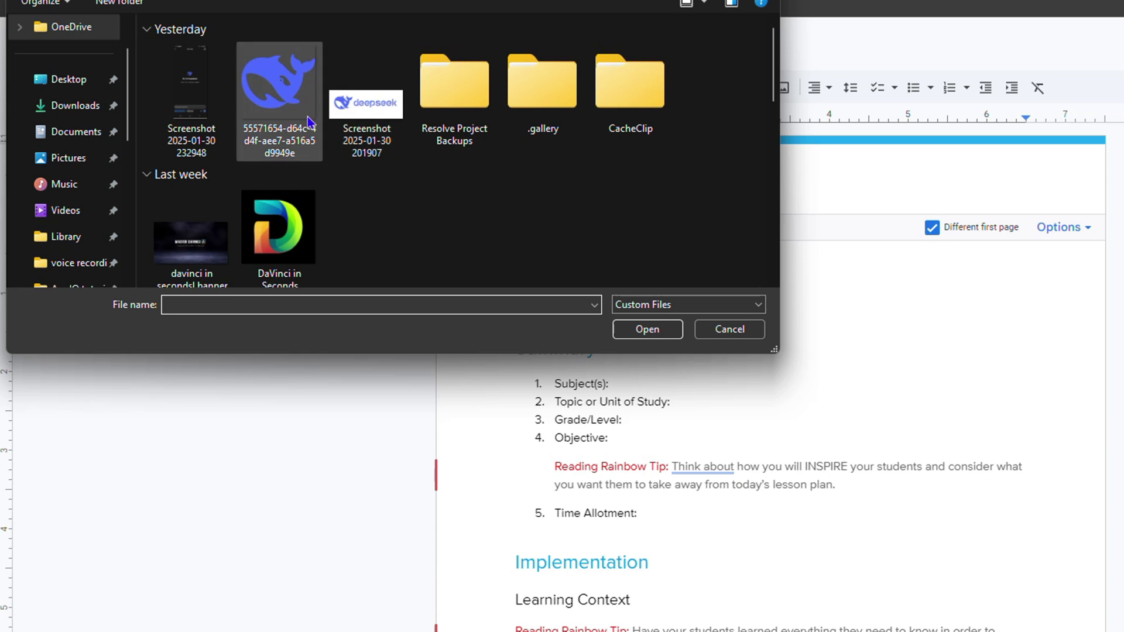
click(78, 84)
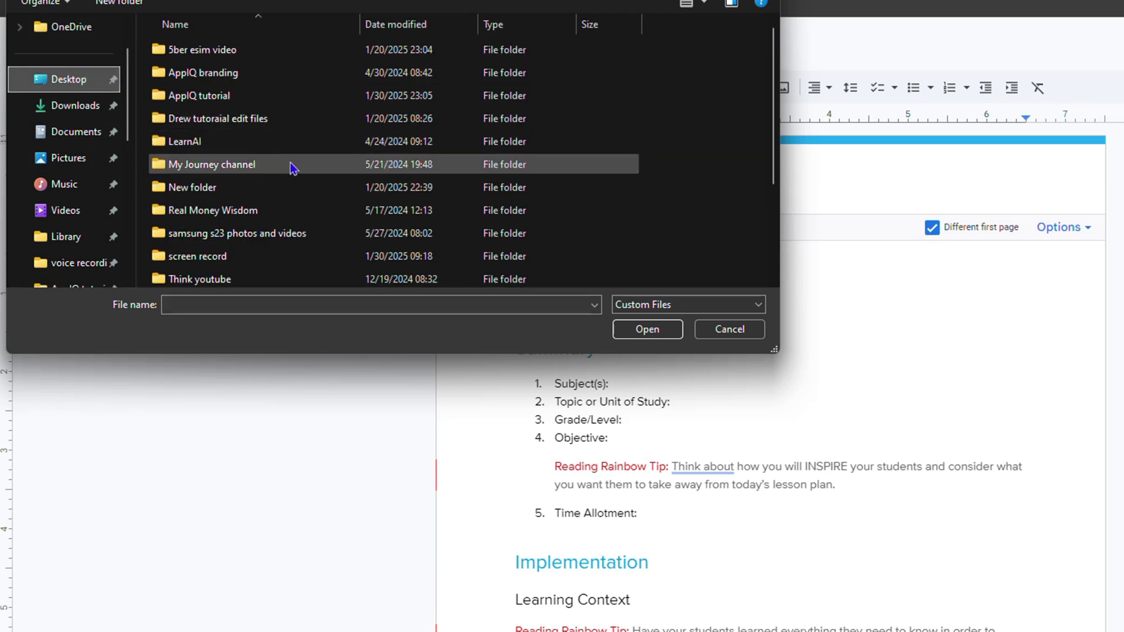
double_click(217, 120)
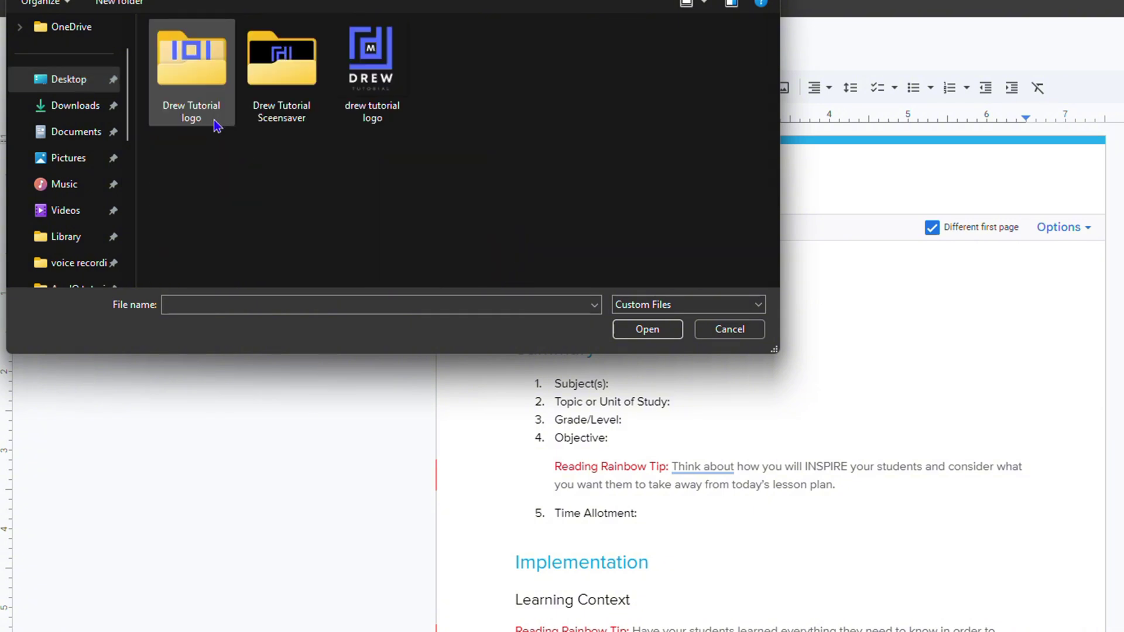
click(401, 89)
click(647, 329)
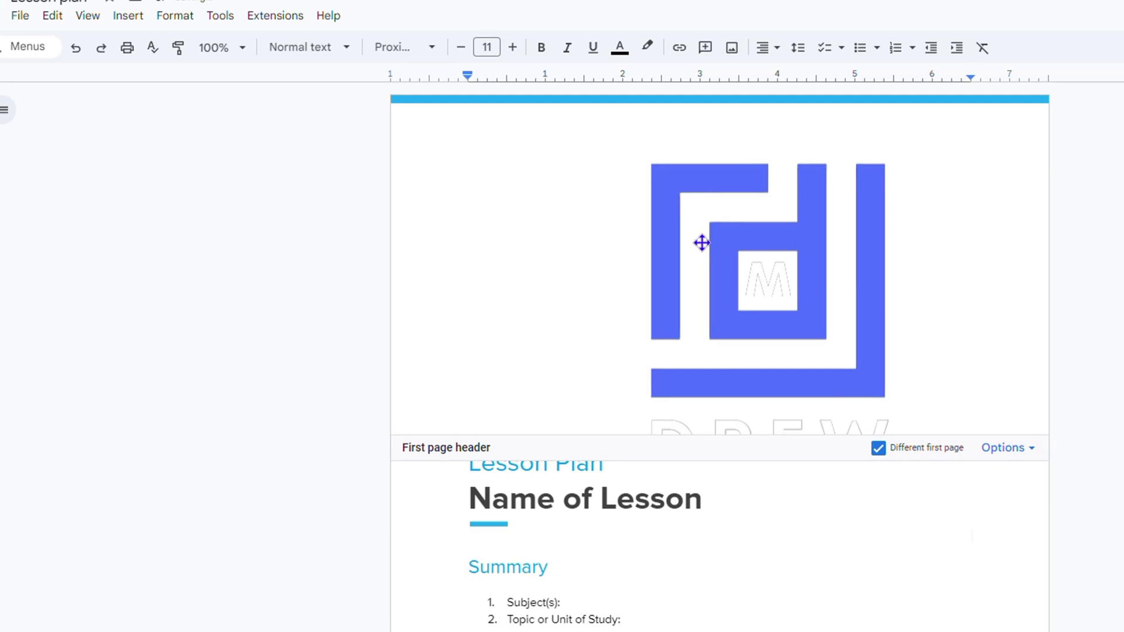
- Shrink the header logo to about 1 inch square, trying the In front of text wrapping before restoring In line
click(604, 255)
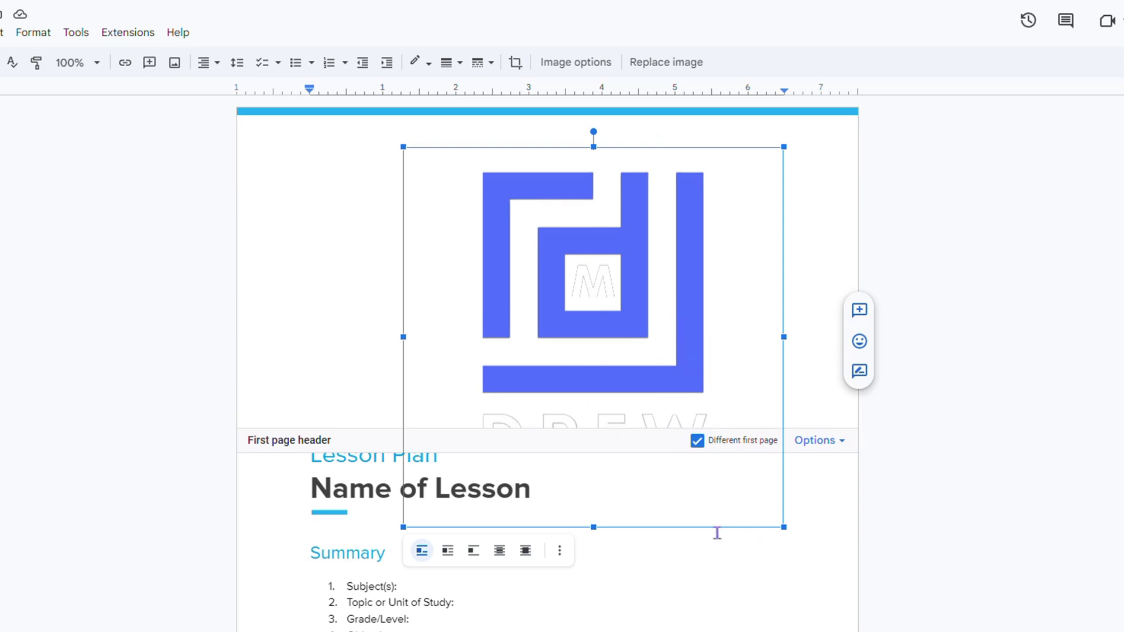
drag(784, 527, 636, 375)
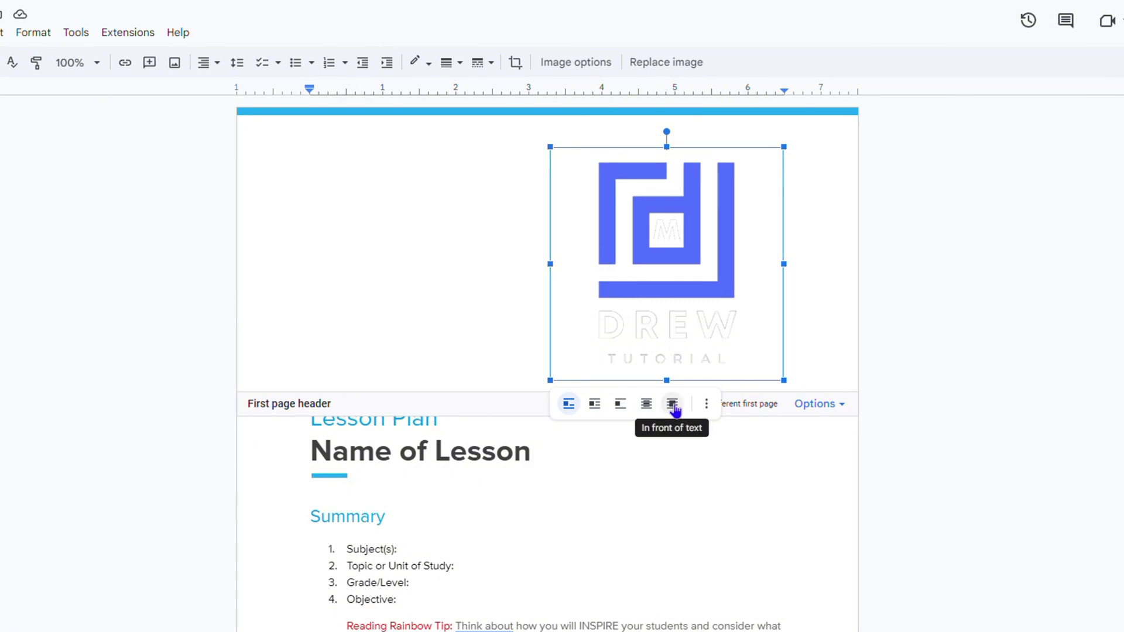
click(672, 405)
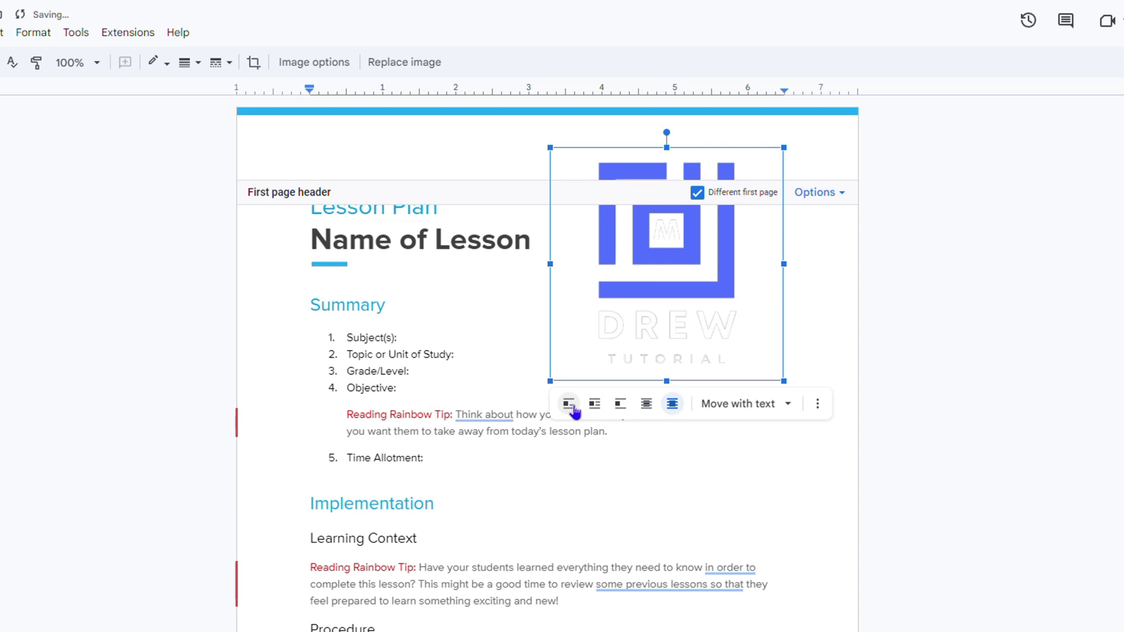
click(569, 404)
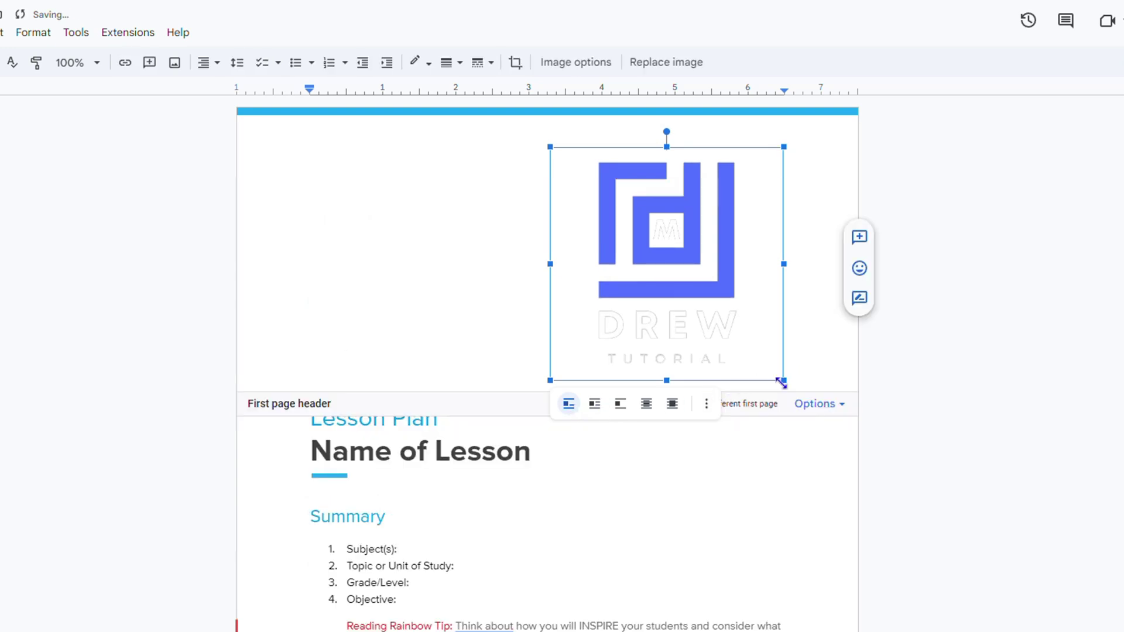
drag(783, 383, 682, 283)
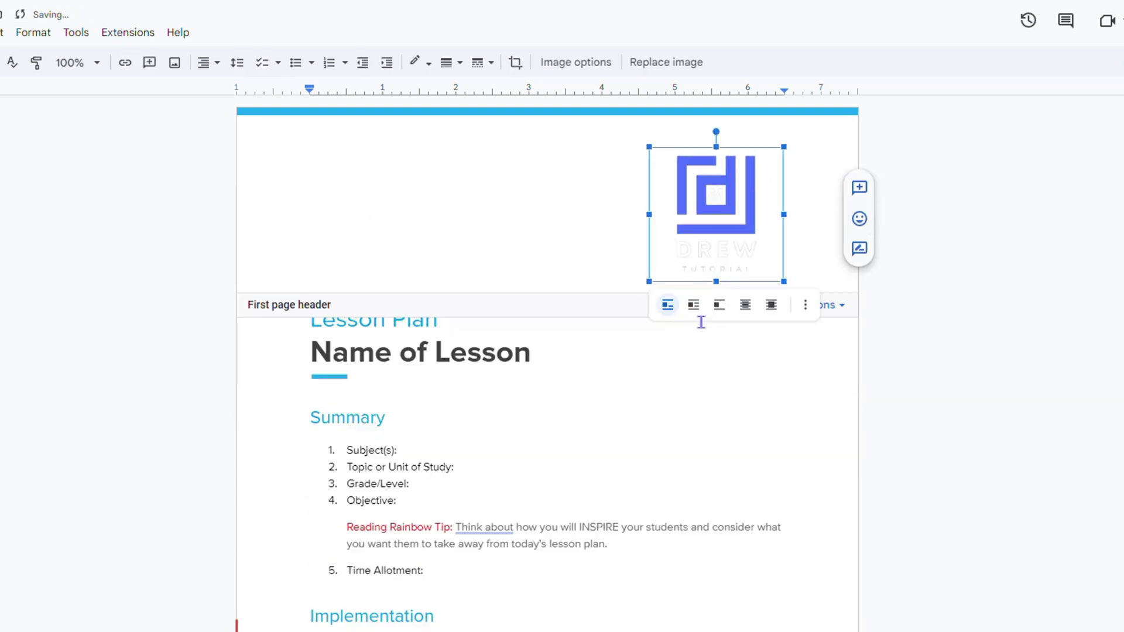
drag(784, 281, 707, 205)
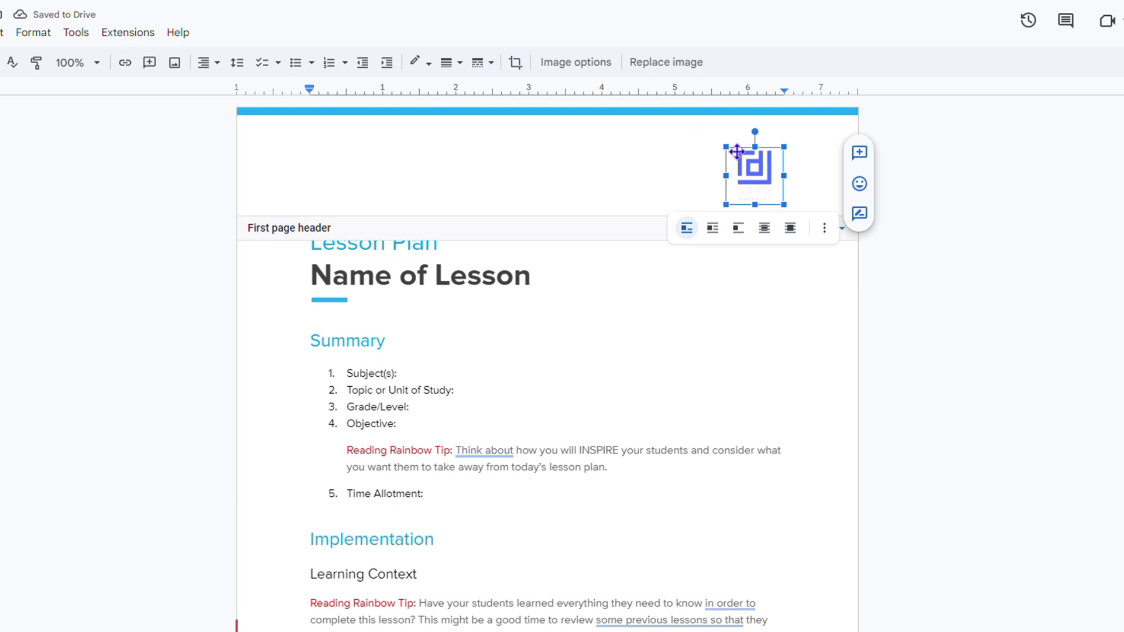
drag(726, 149, 714, 144)
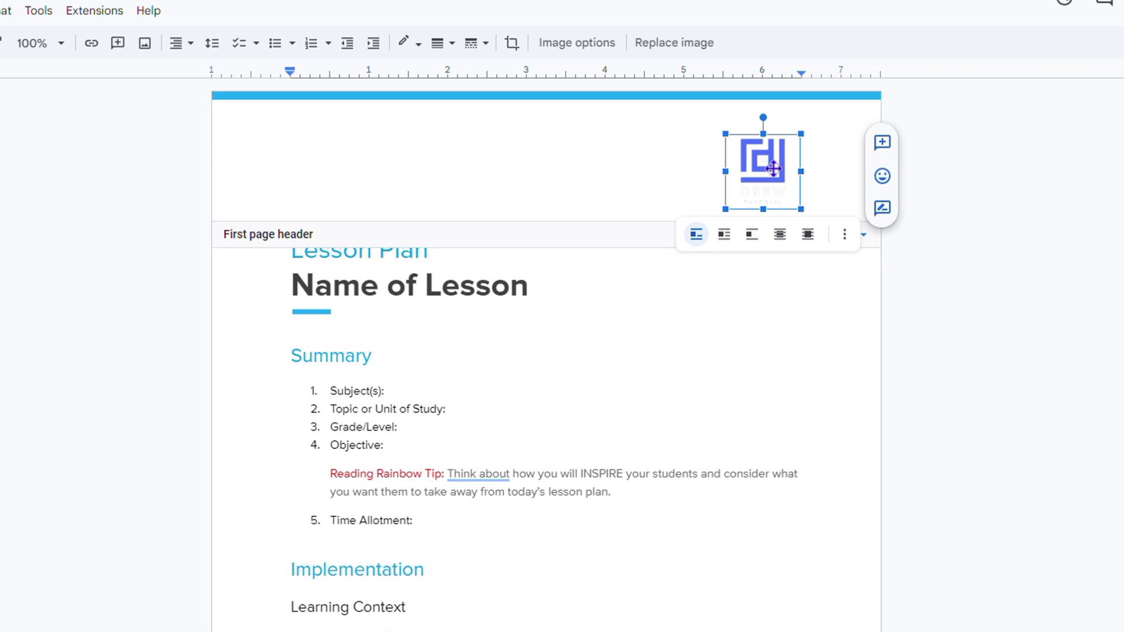
- Try center and left alignment on the header logo, set it back to right alignment, and return to the document body
click(186, 53)
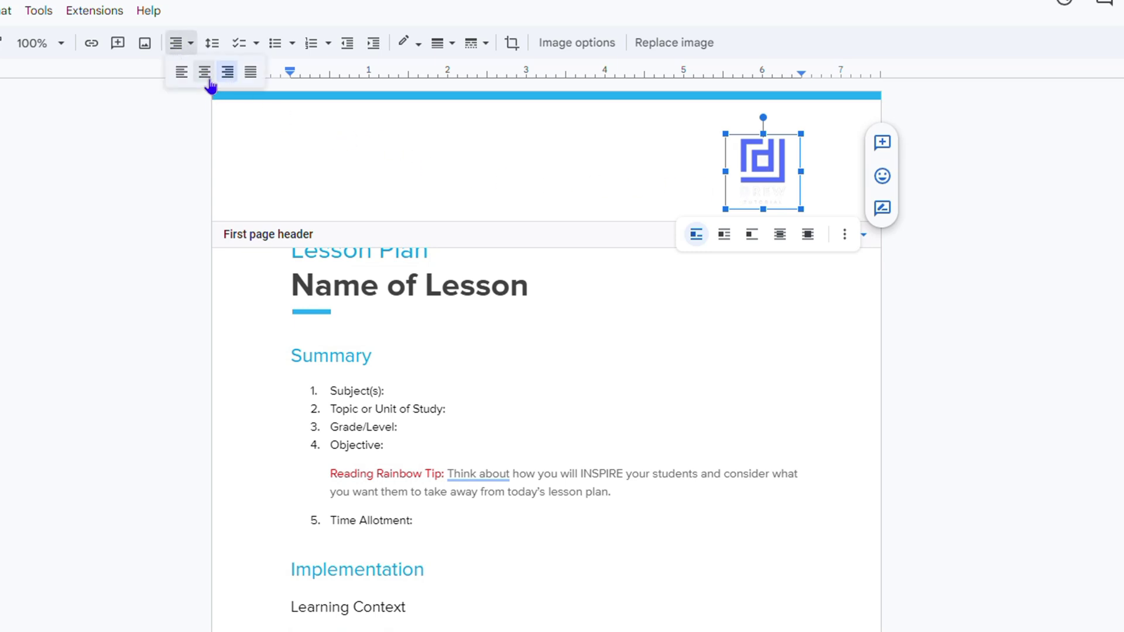
click(204, 72)
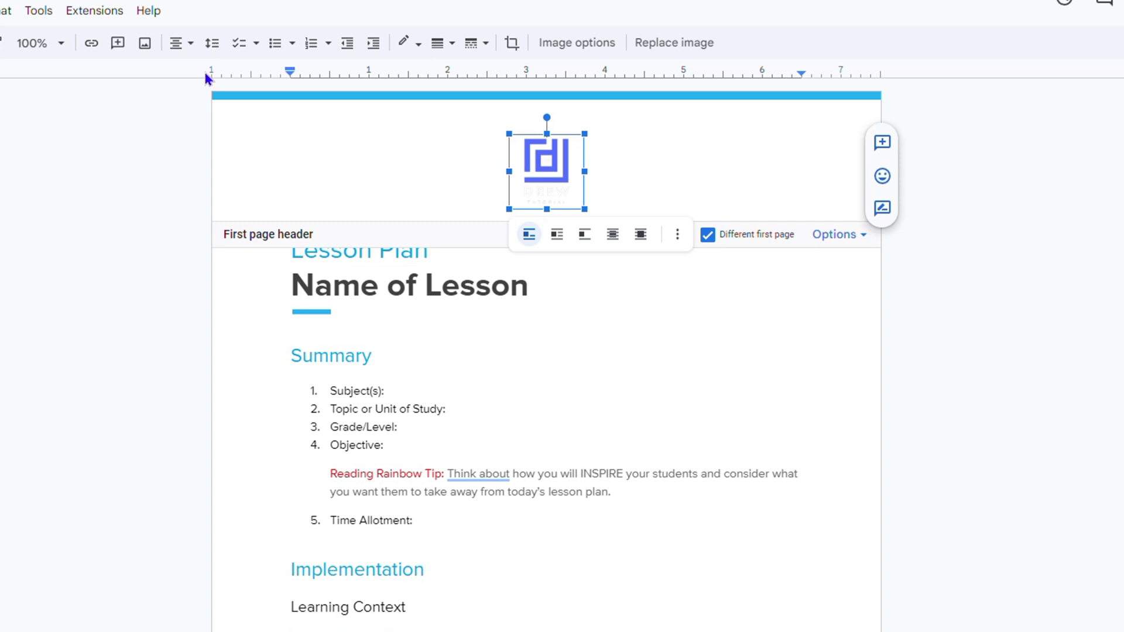
click(186, 42)
click(183, 73)
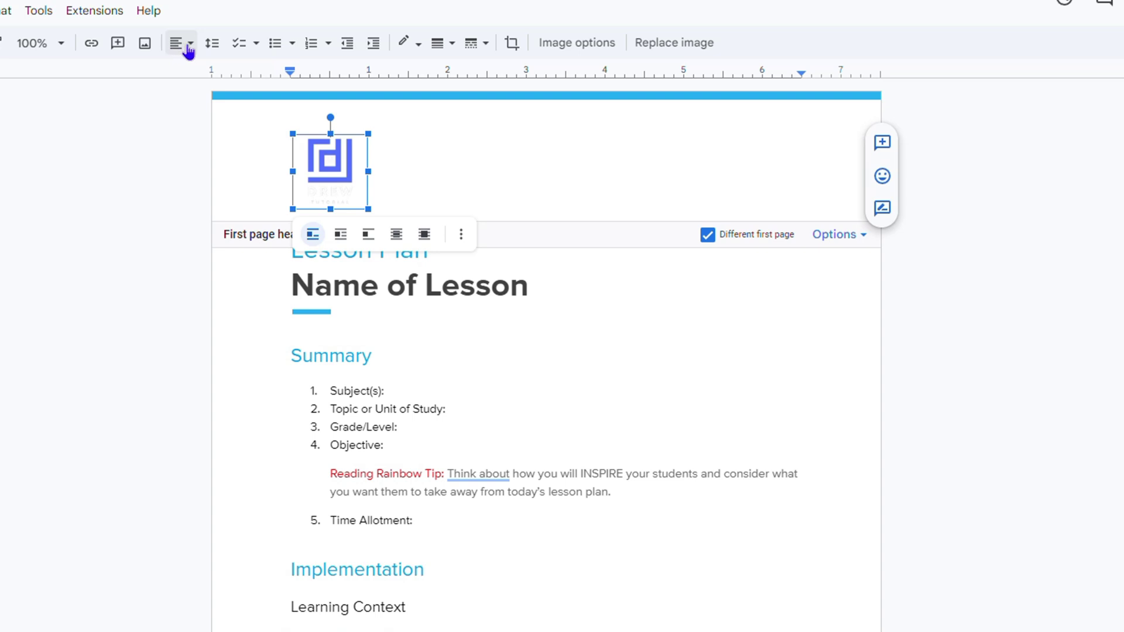
click(188, 43)
click(227, 71)
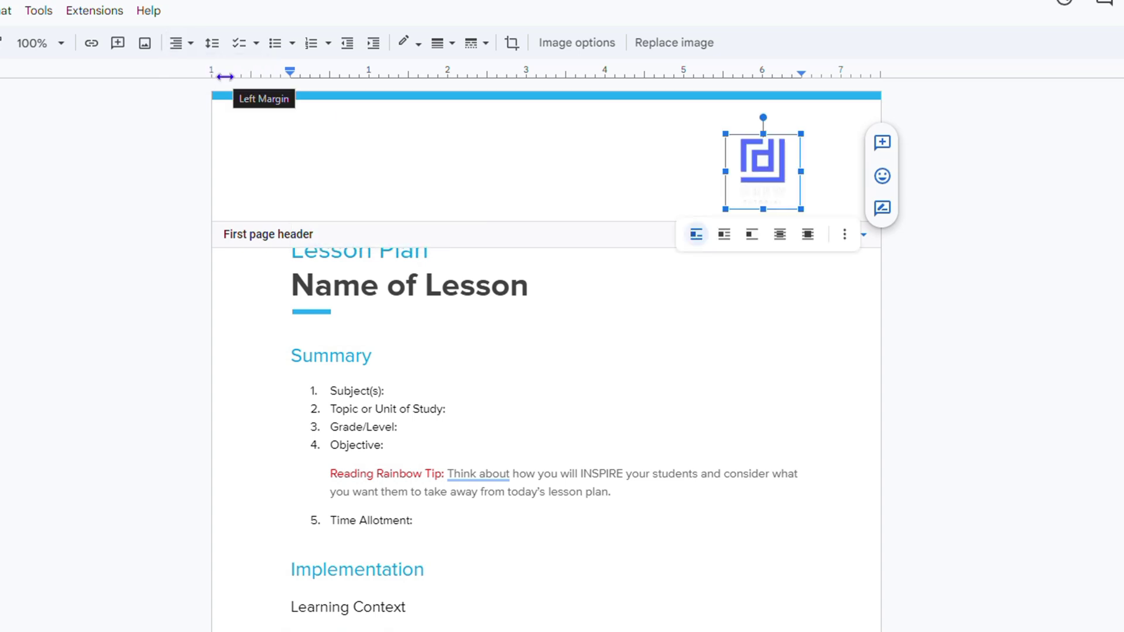
click(185, 44)
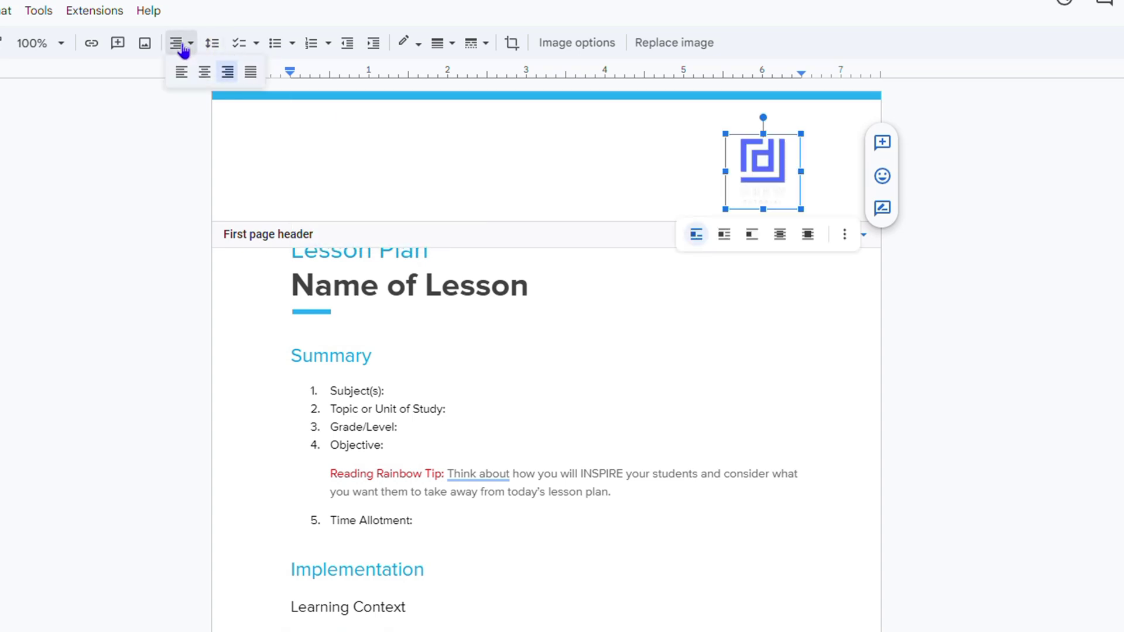
click(201, 76)
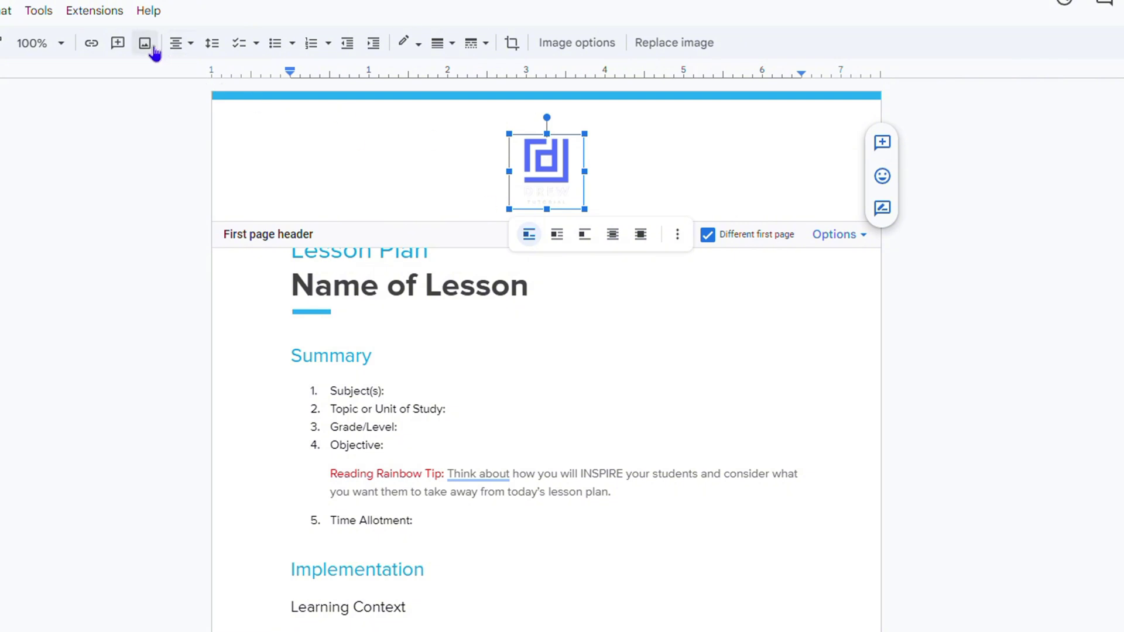
click(178, 43)
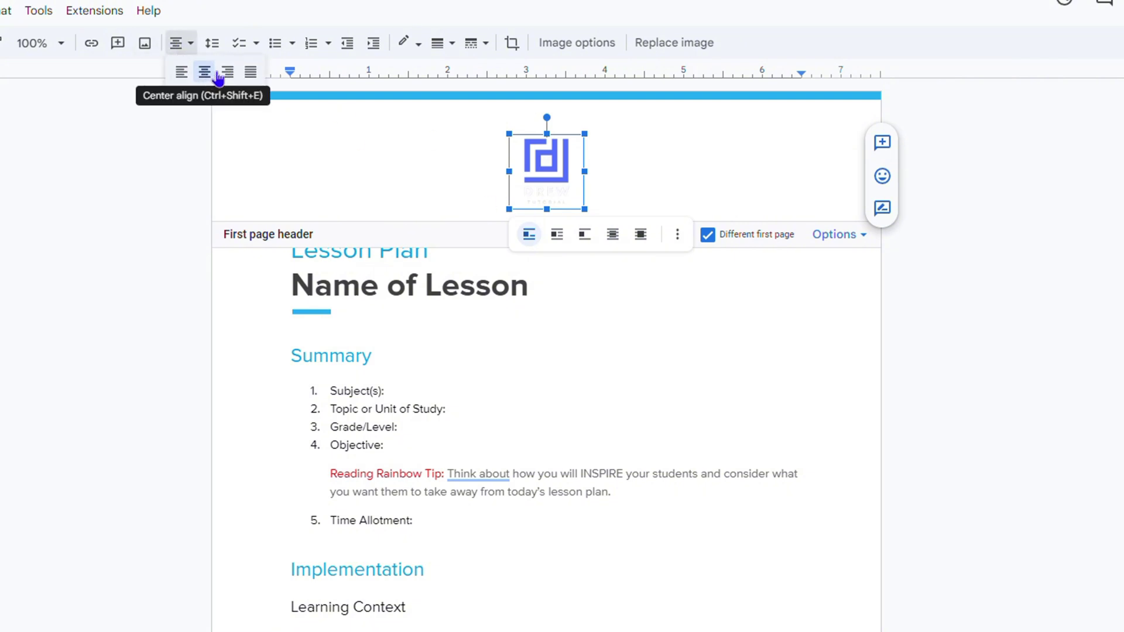
click(228, 72)
click(781, 429)
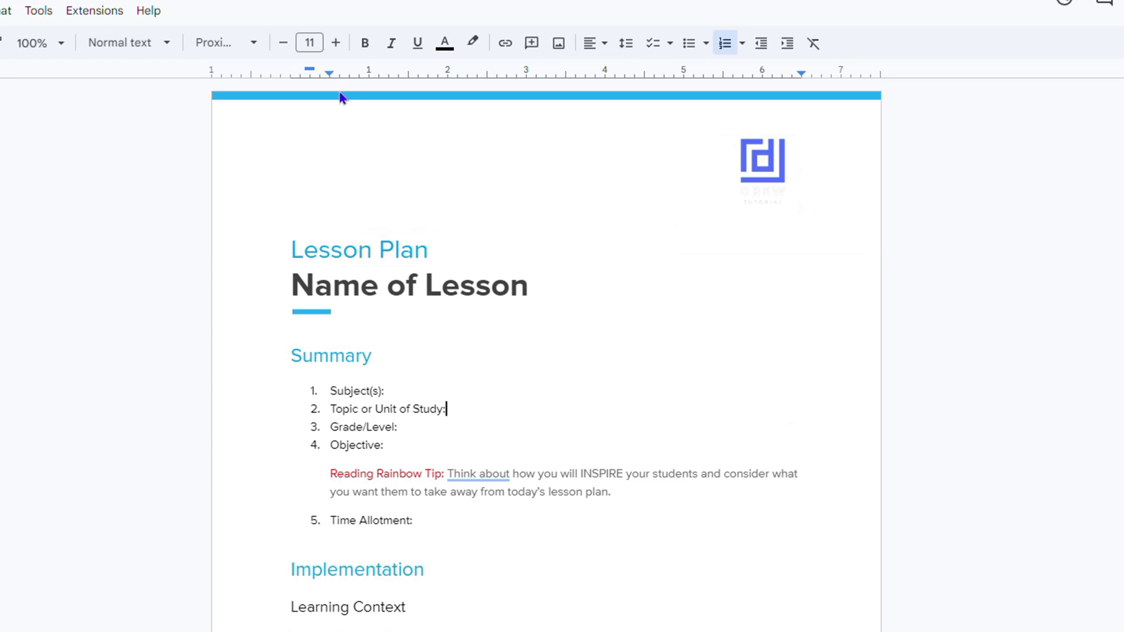
- Look at the additional image options offered for the header logo without changing any, and return to the document body
click(765, 163)
click(760, 167)
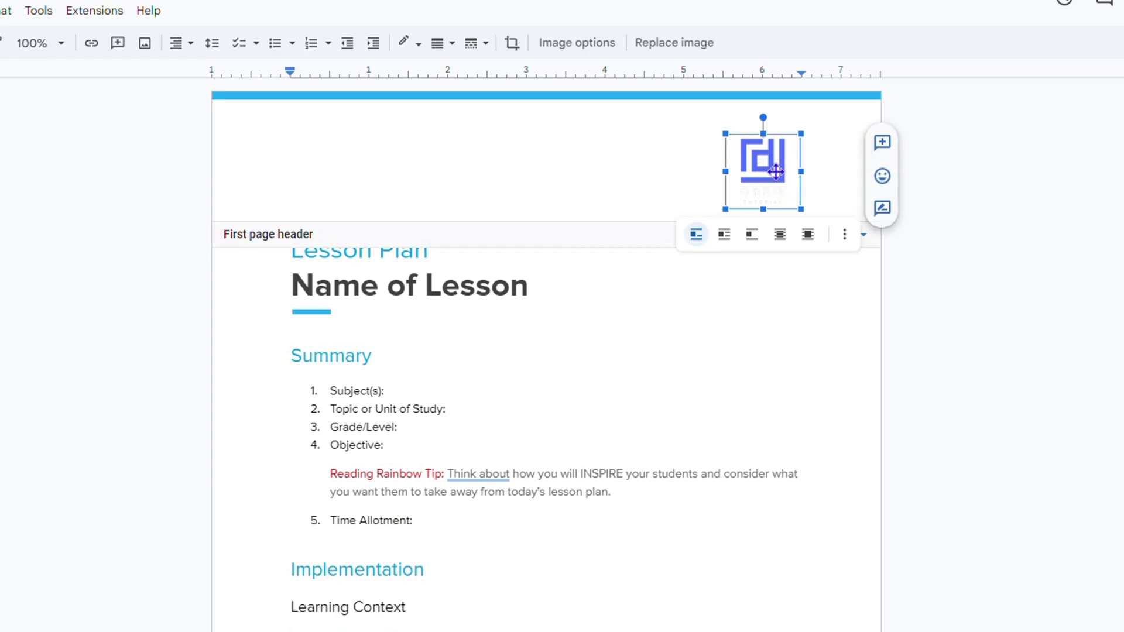
click(845, 236)
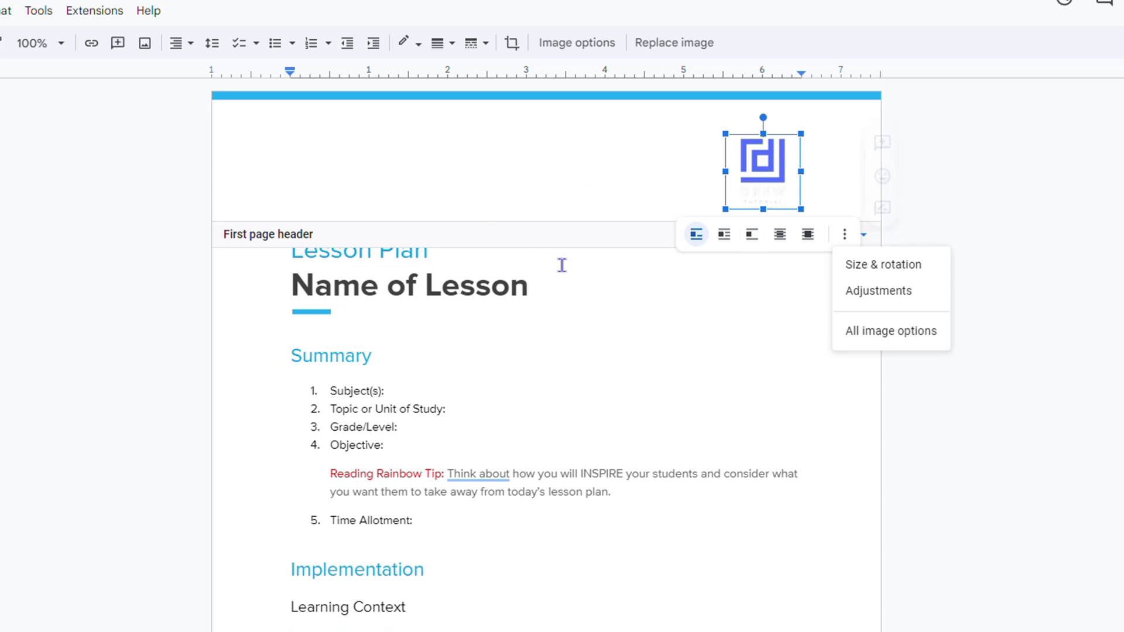
click(633, 327)
click(740, 222)
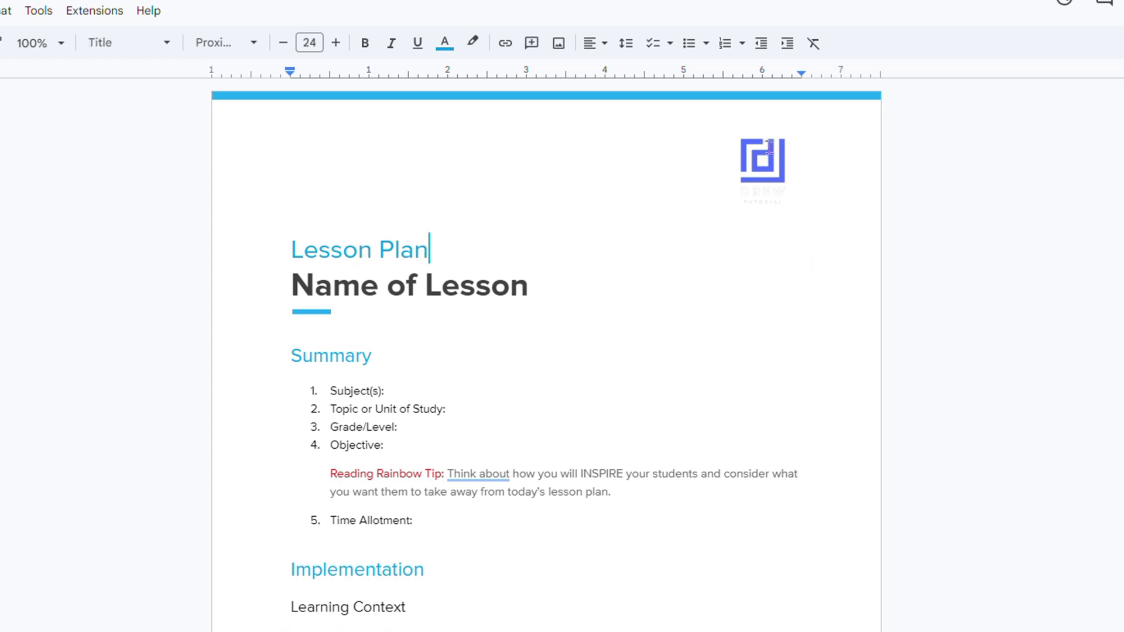
- Delete the logo from the first page header and return to the document body
double_click(775, 168)
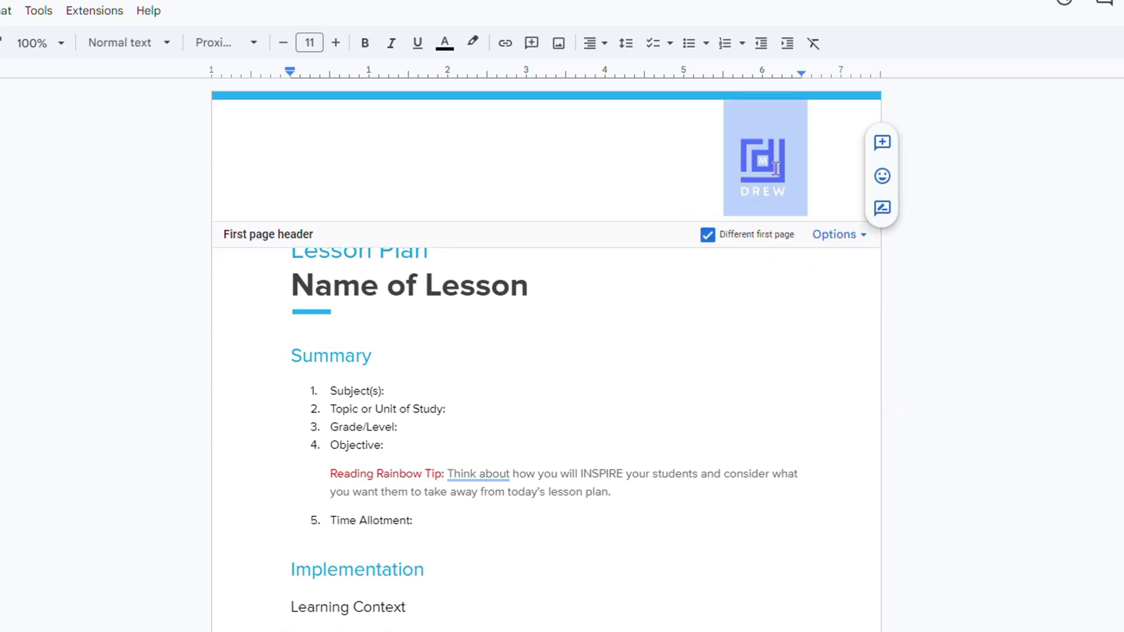
key(Delete)
click(760, 260)
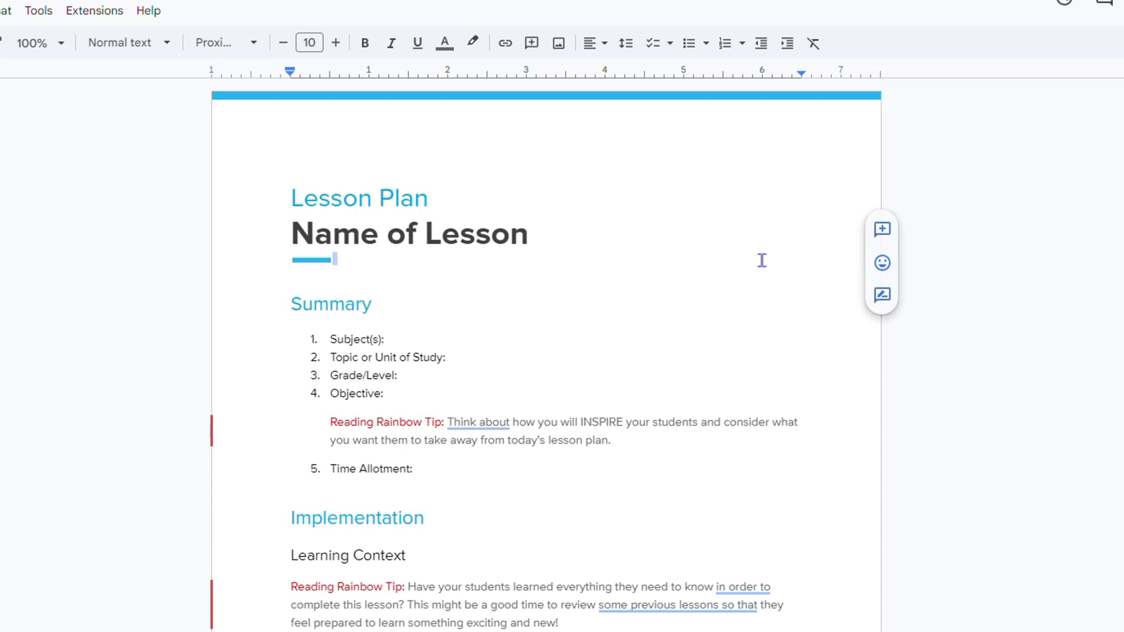
- Add an empty line above the "Lesson Plan" title at the start of the document
click(291, 197)
key(Return)
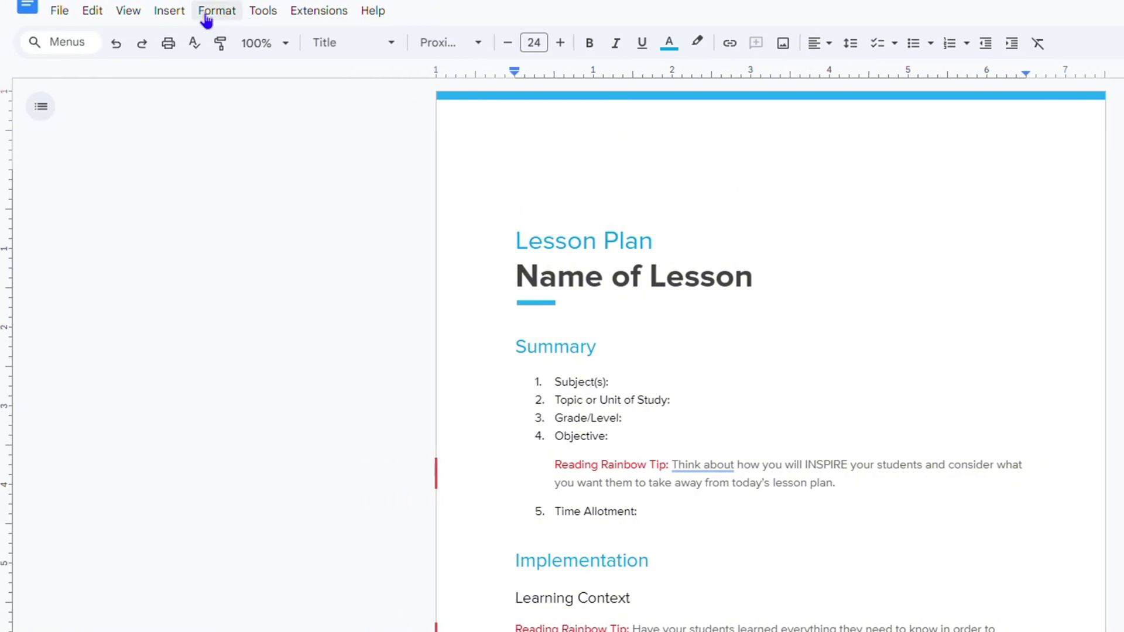
- Insert the logo image file 6 from the computer's Drew Tutorial logo folder on the empty line above the "Lesson Plan" title
click(167, 14)
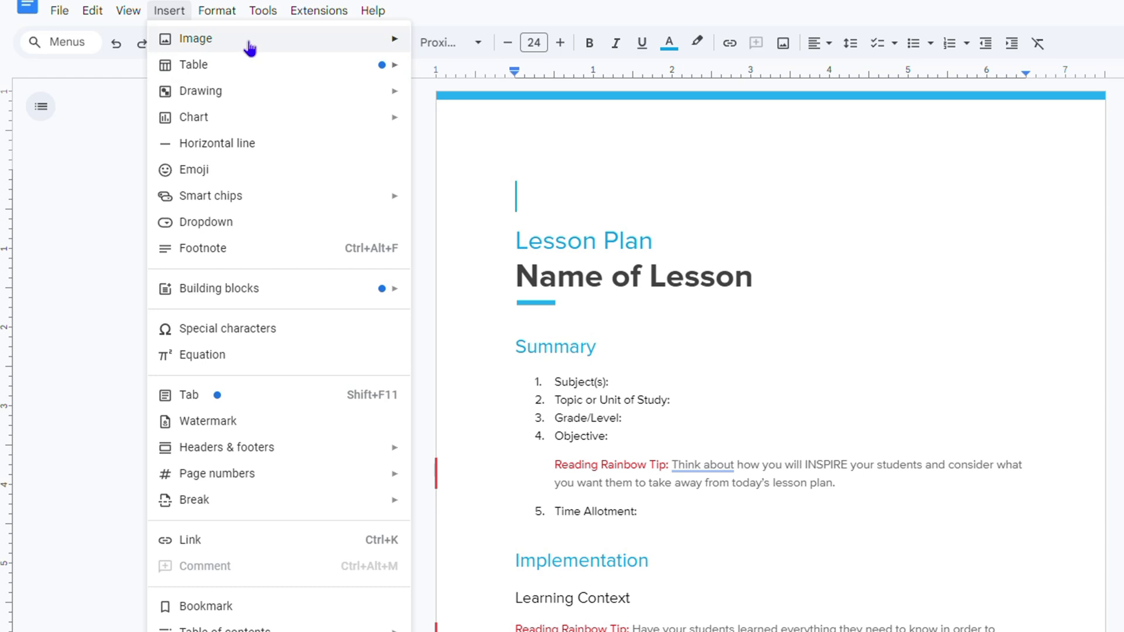
mouse_move(249, 44)
click(537, 45)
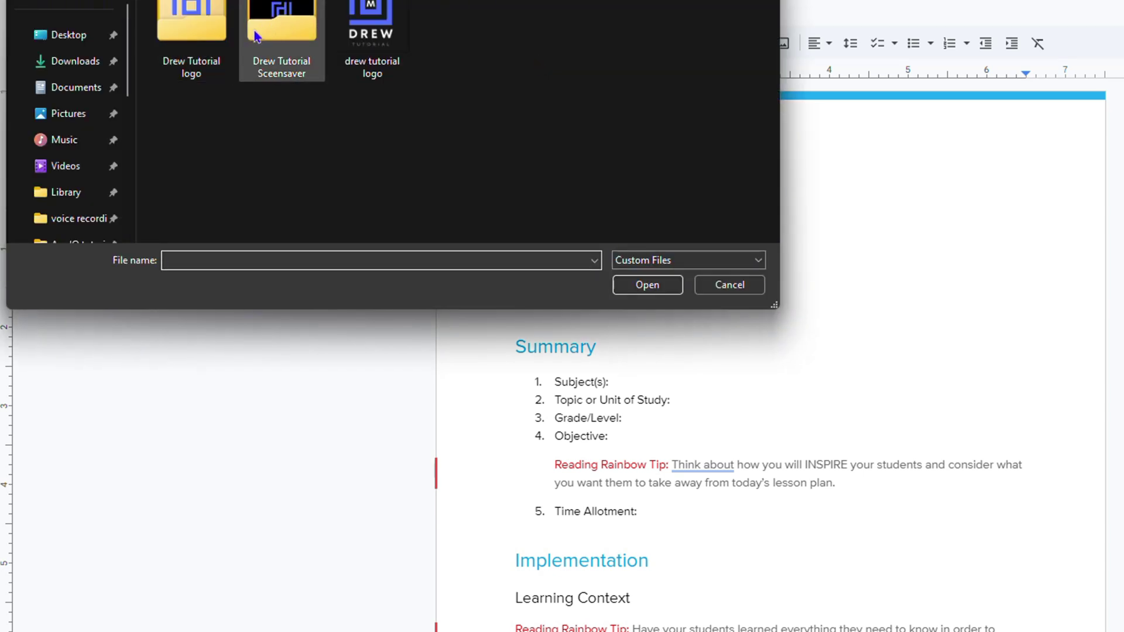
double_click(199, 18)
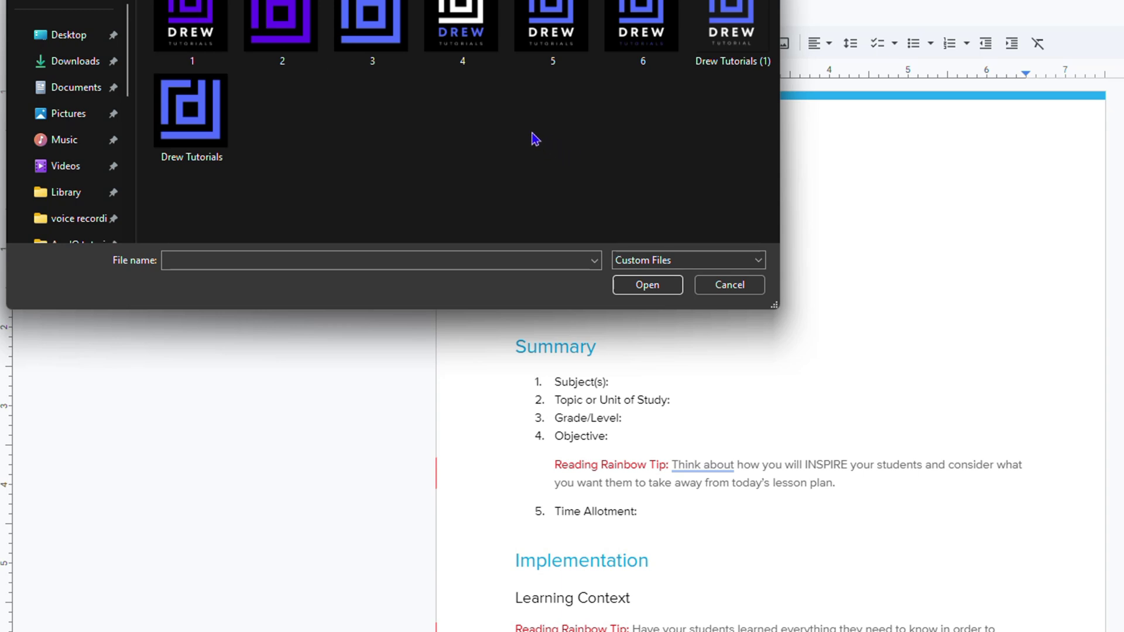
click(647, 29)
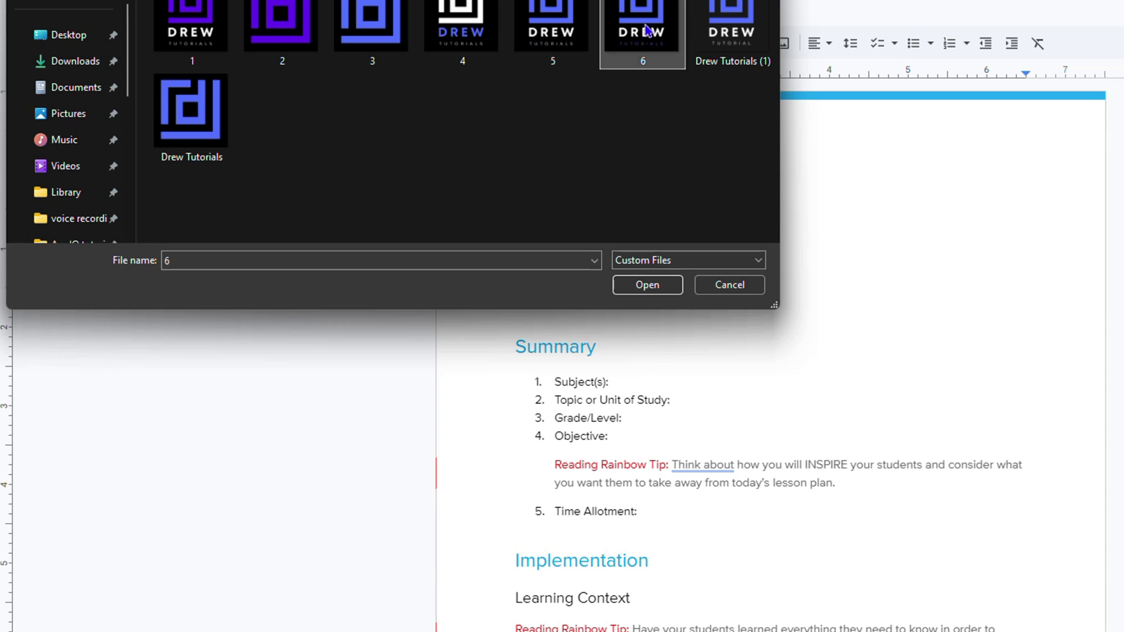
click(647, 284)
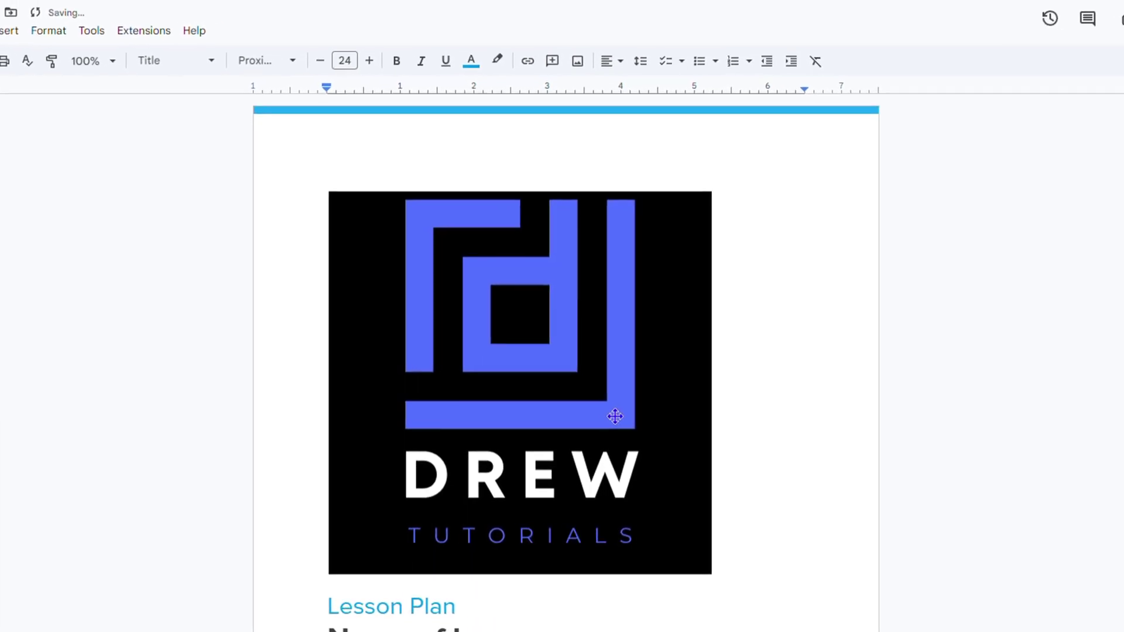
- Place the inserted logo in front of the text, move it up the page, and shrink it to about a quarter of its width
click(593, 403)
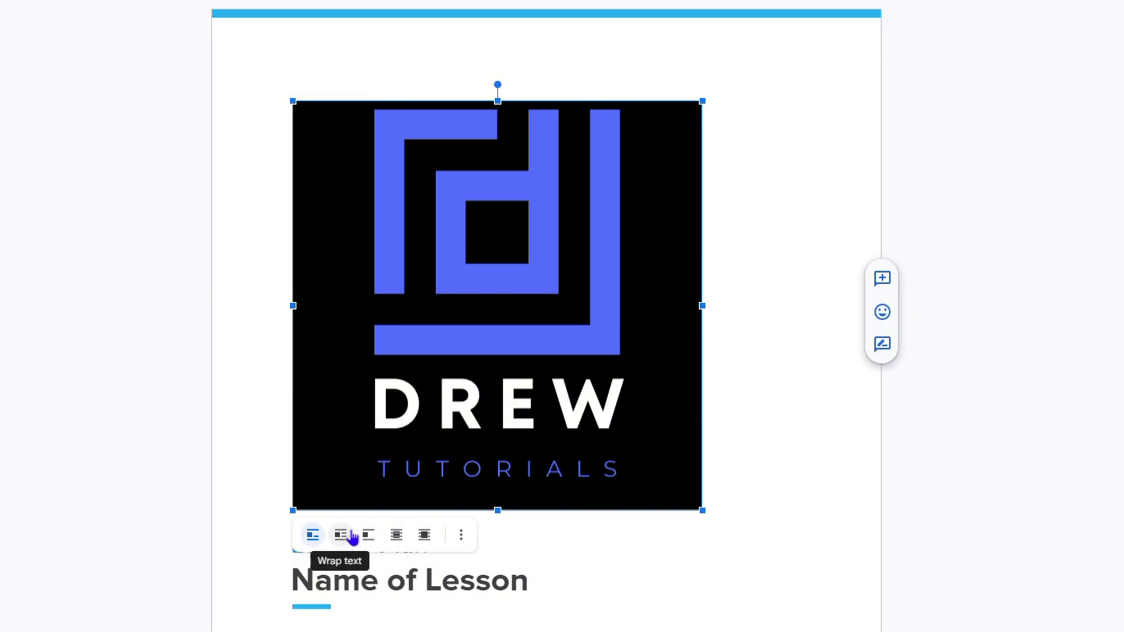
click(424, 535)
drag(587, 271, 584, 208)
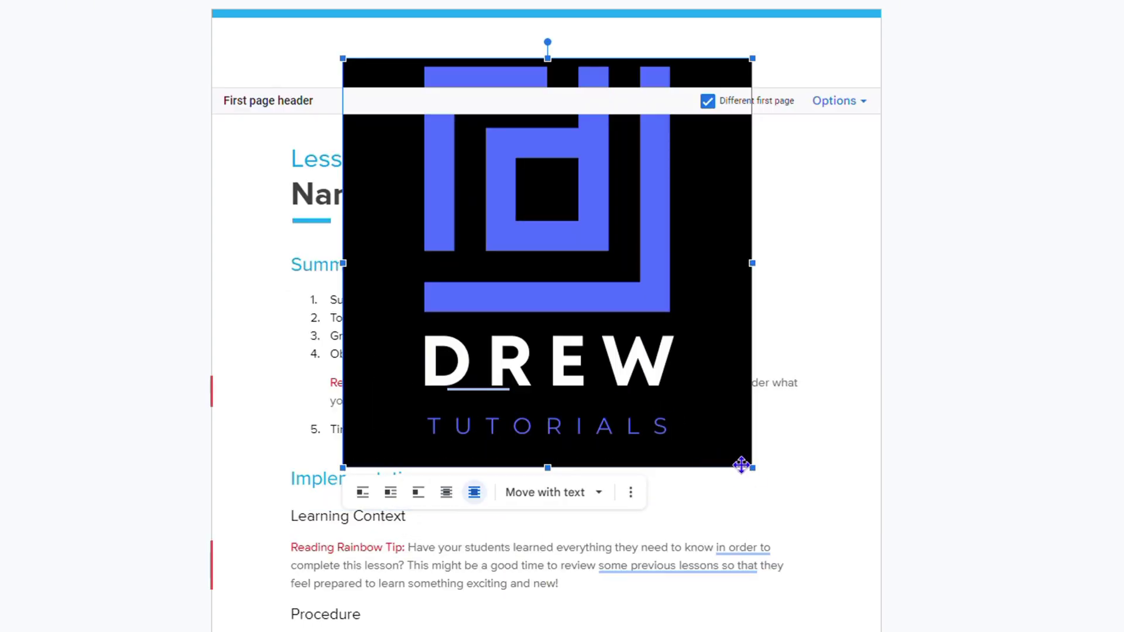
drag(590, 335, 439, 155)
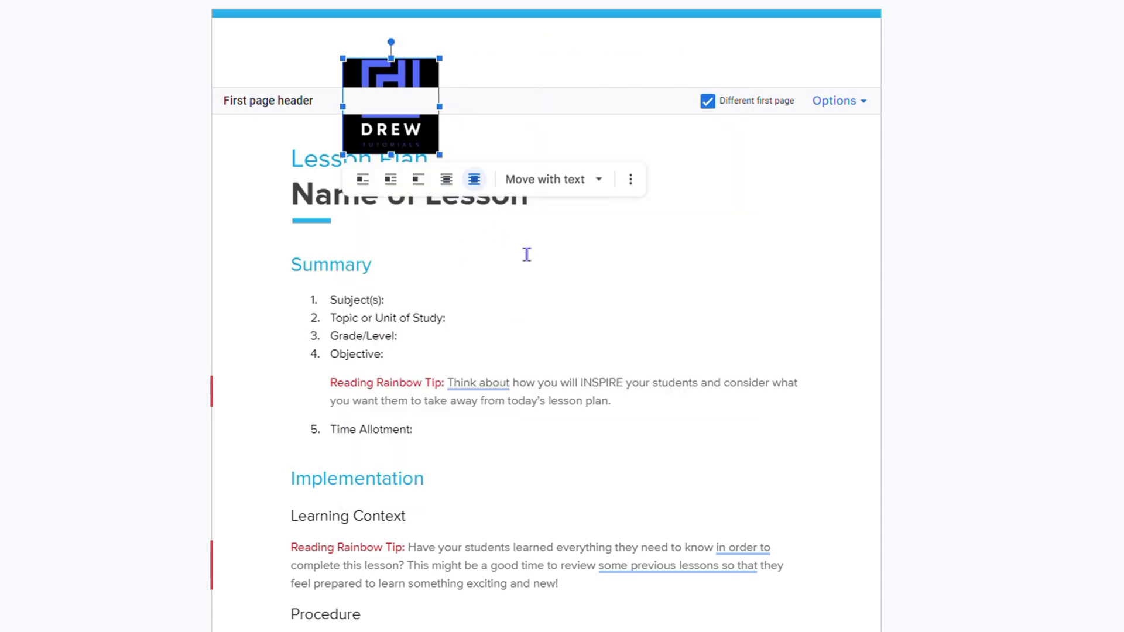
click(717, 333)
- Move the logo to the page's upper-right corner and shrink it slightly, to about 0.9 inch wide
click(394, 72)
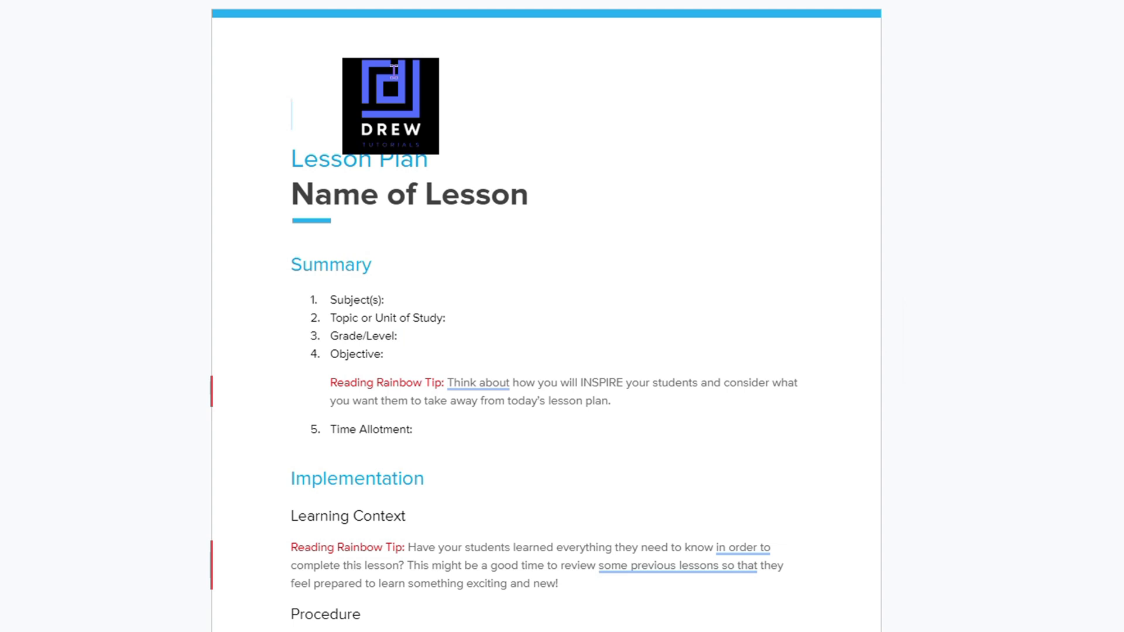
click(394, 72)
drag(393, 74, 805, 50)
drag(752, 126, 771, 106)
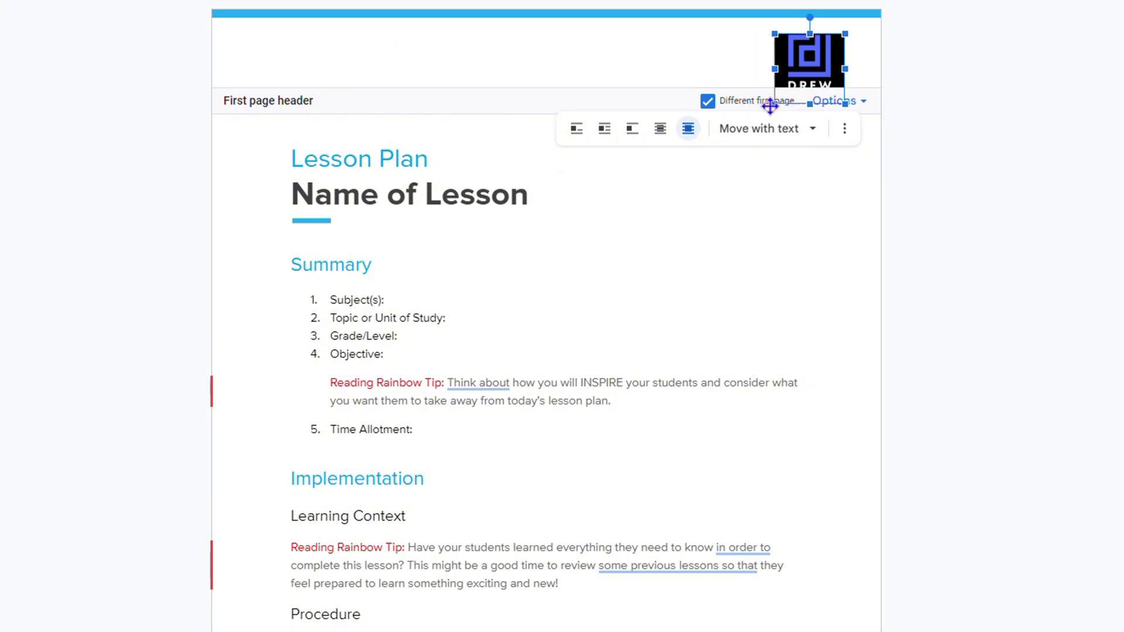
click(769, 281)
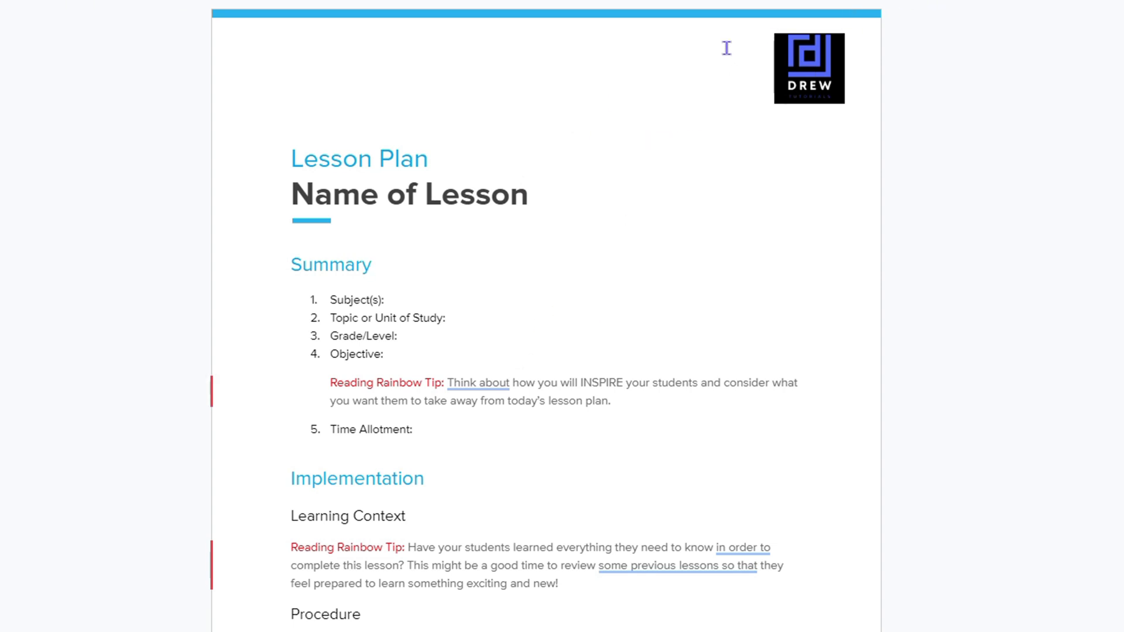
- Move the logo to the horizontal center of the page, just below the blue band along the upper edge
click(801, 79)
drag(810, 56, 540, 40)
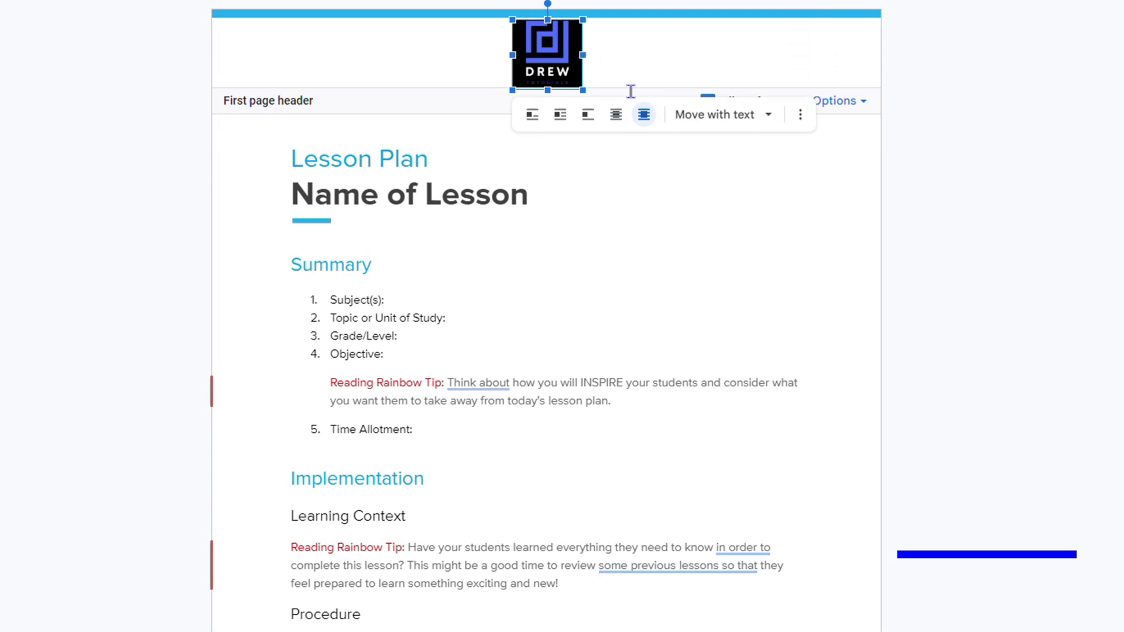
key(Escape)
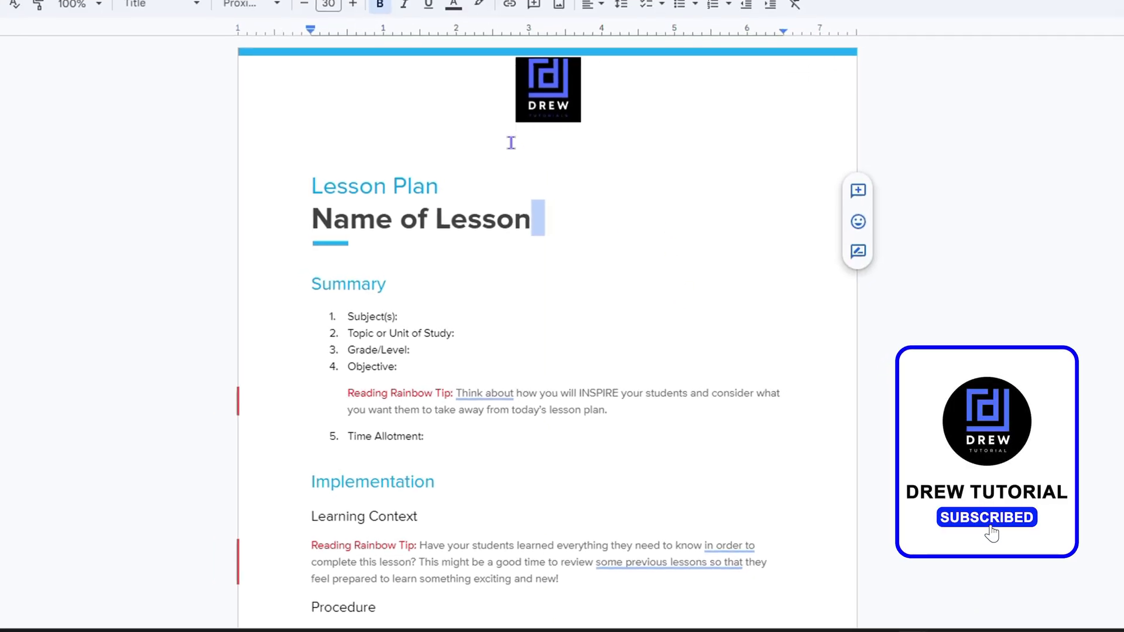